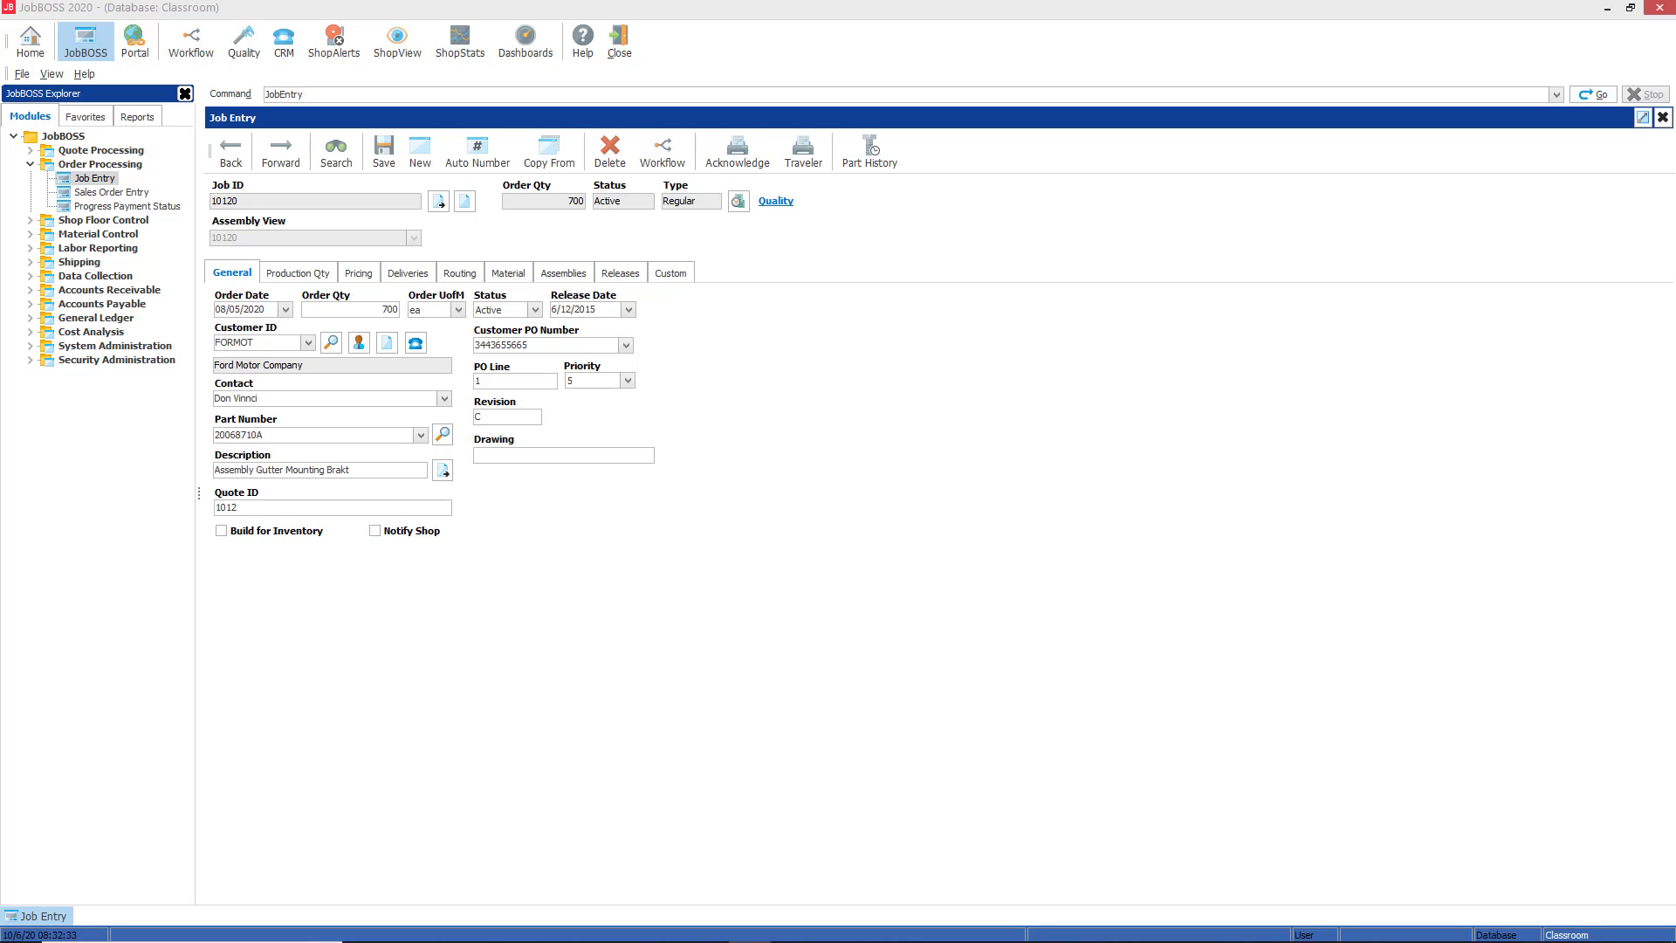
click(456, 275)
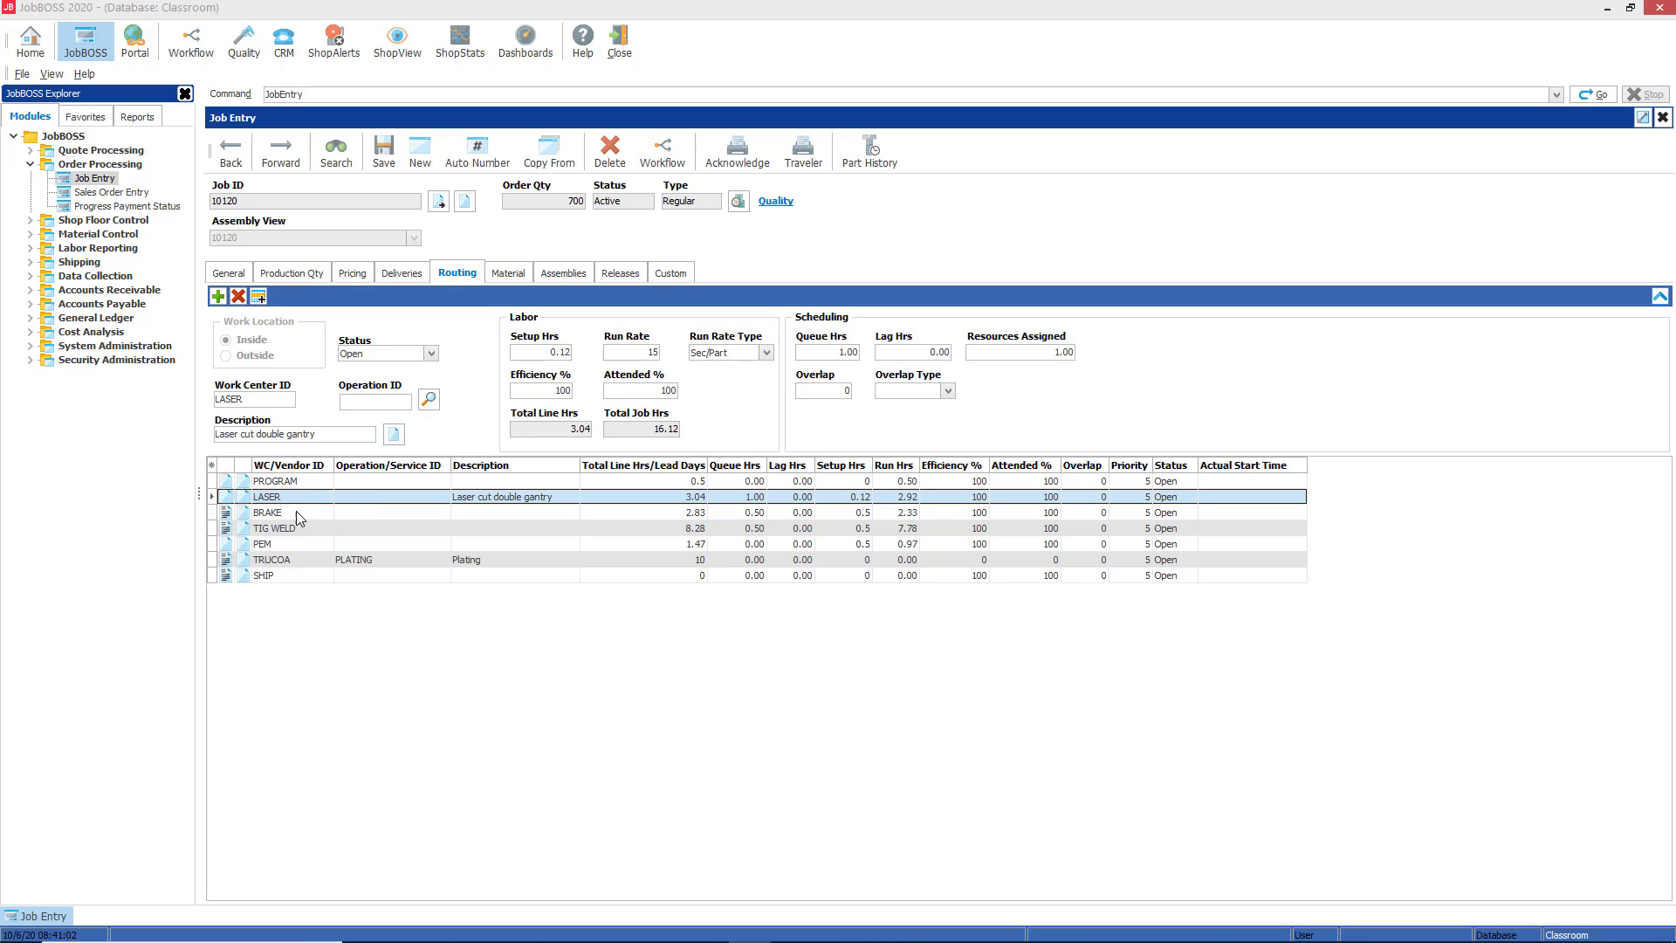
Open the LASER routing step's notes and show its empty Attachments / Links page.
click(227, 498)
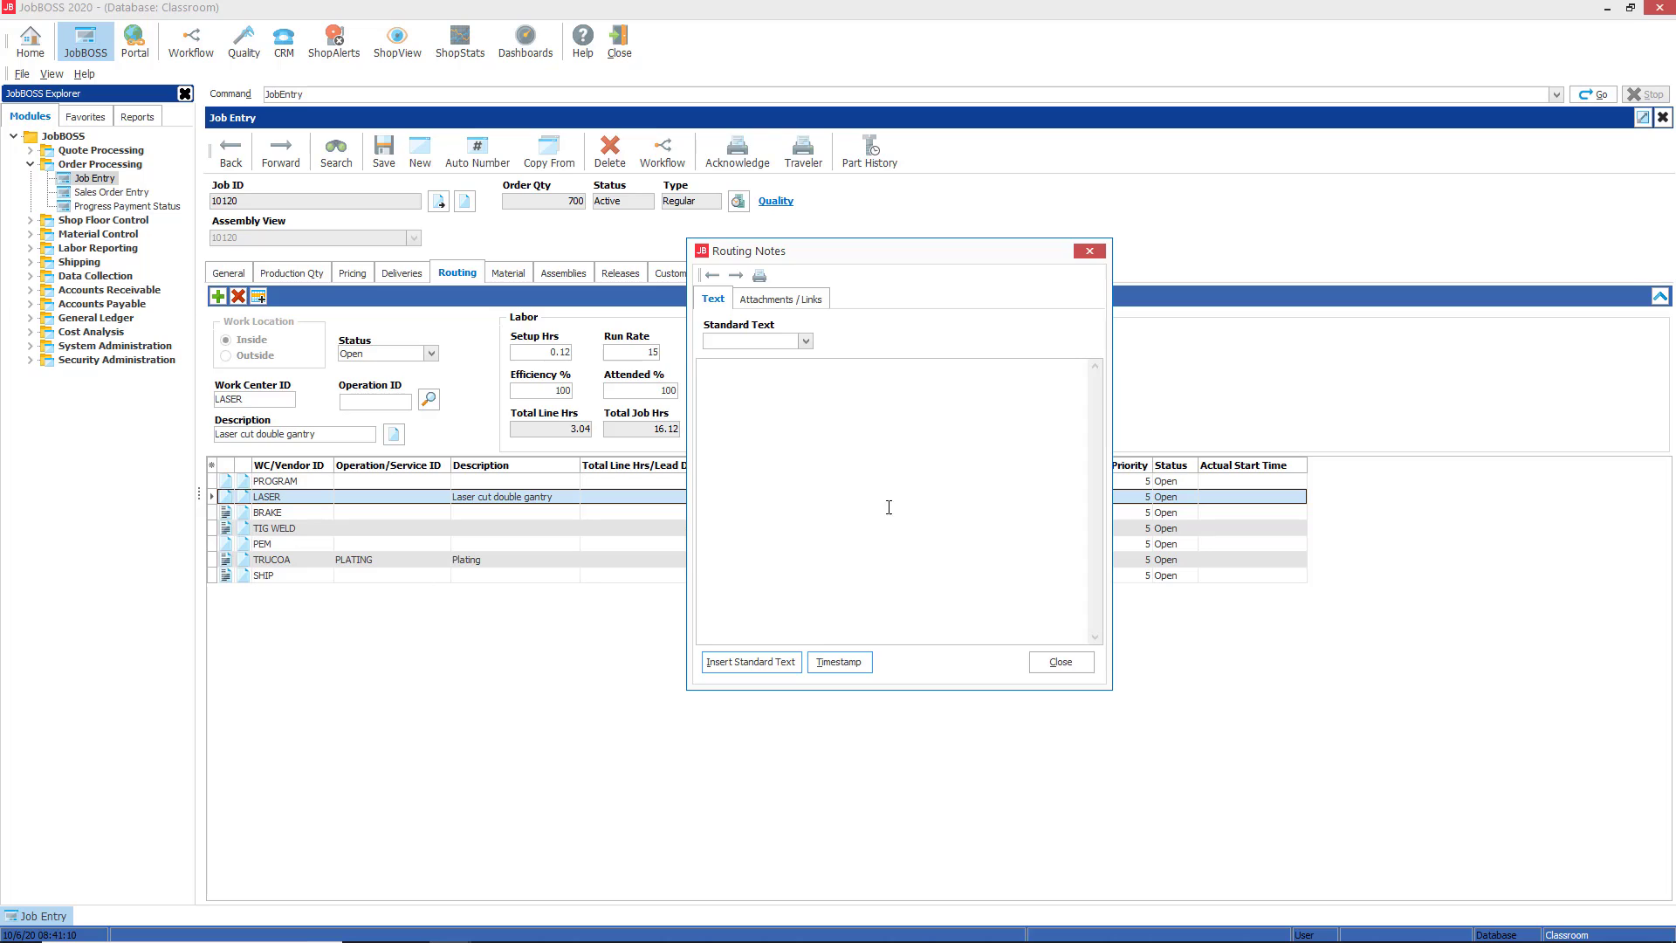
drag(790, 258, 778, 259)
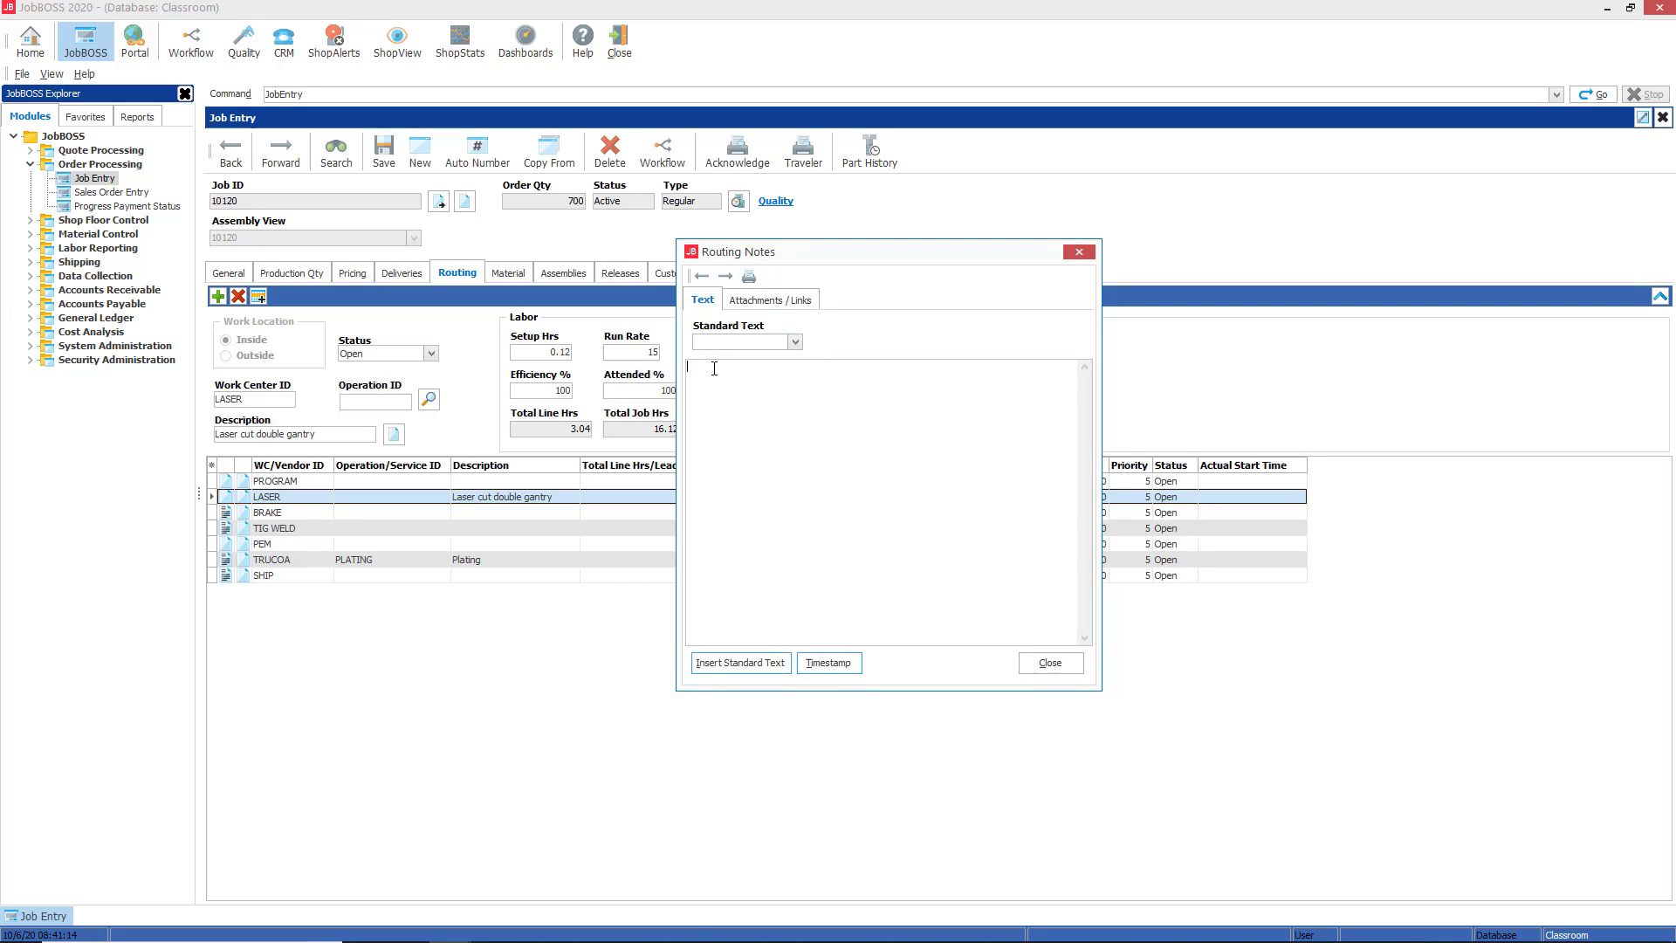
click(781, 303)
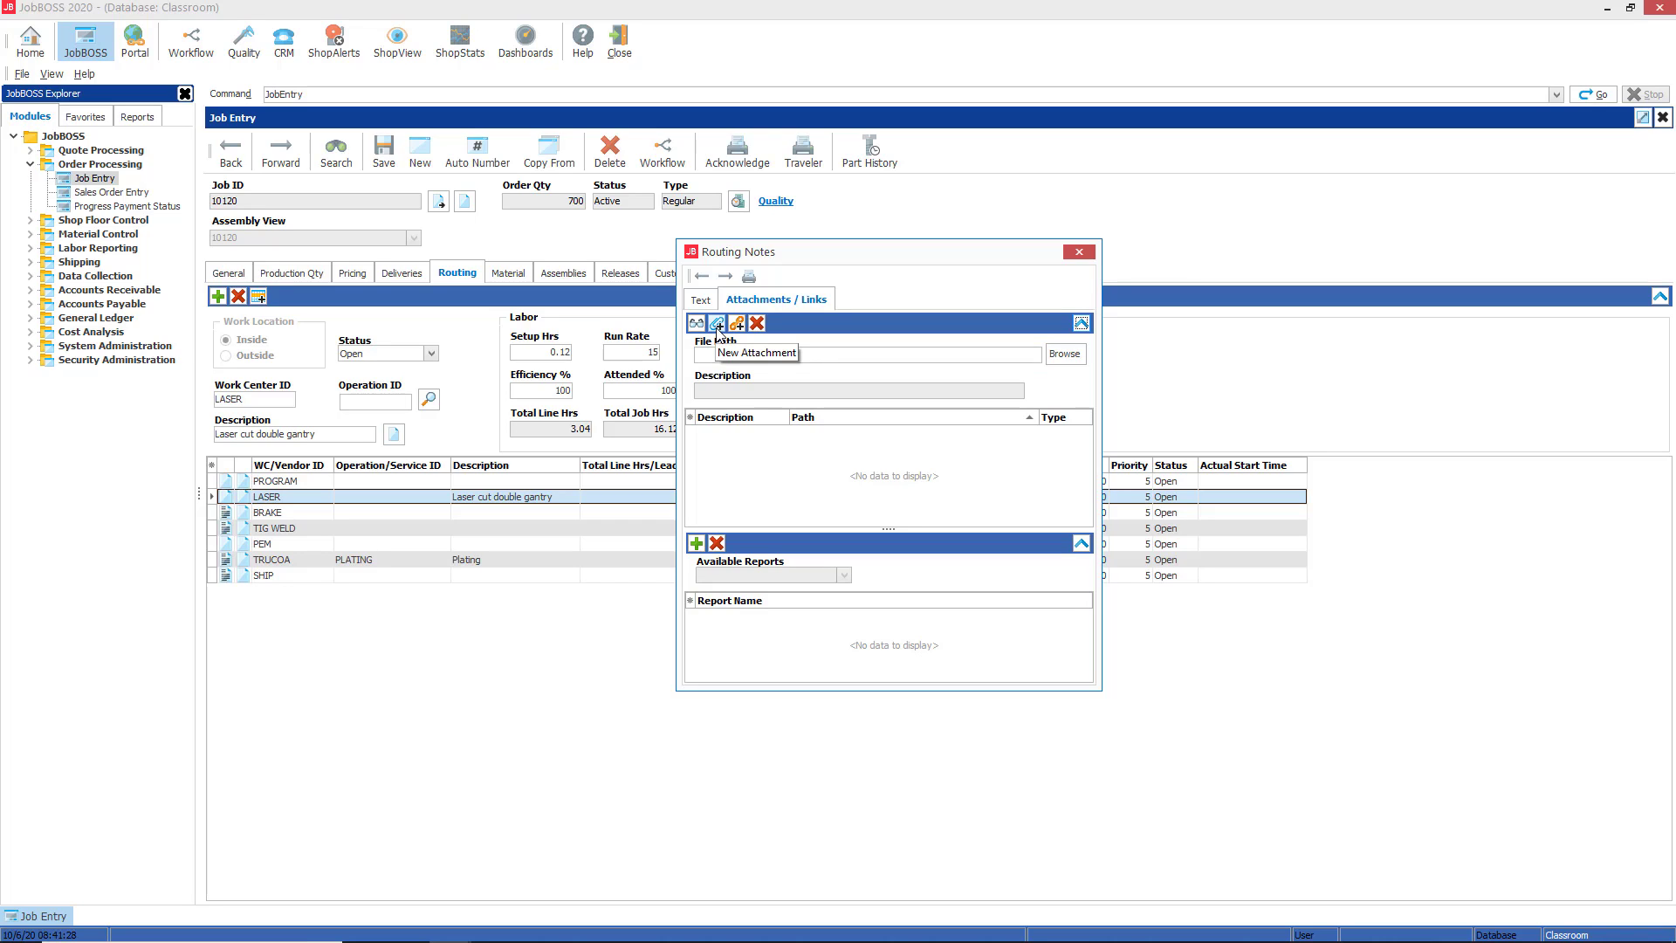
Start a new attachment for the LASER step and browse for its File Path.
click(718, 331)
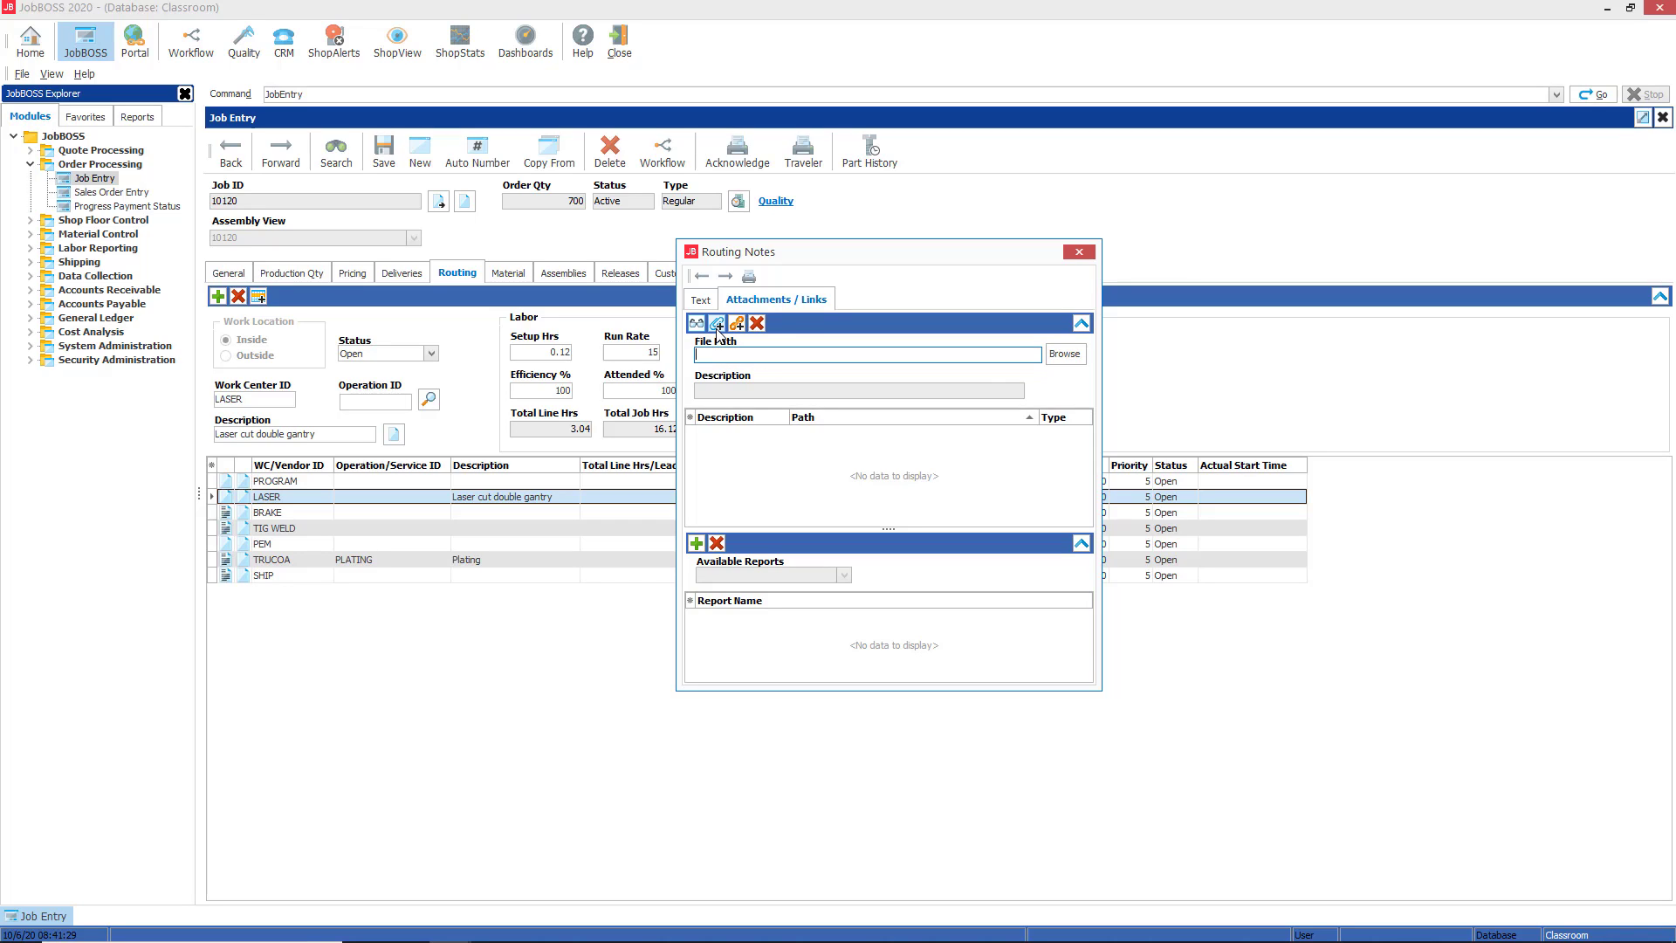
click(1065, 355)
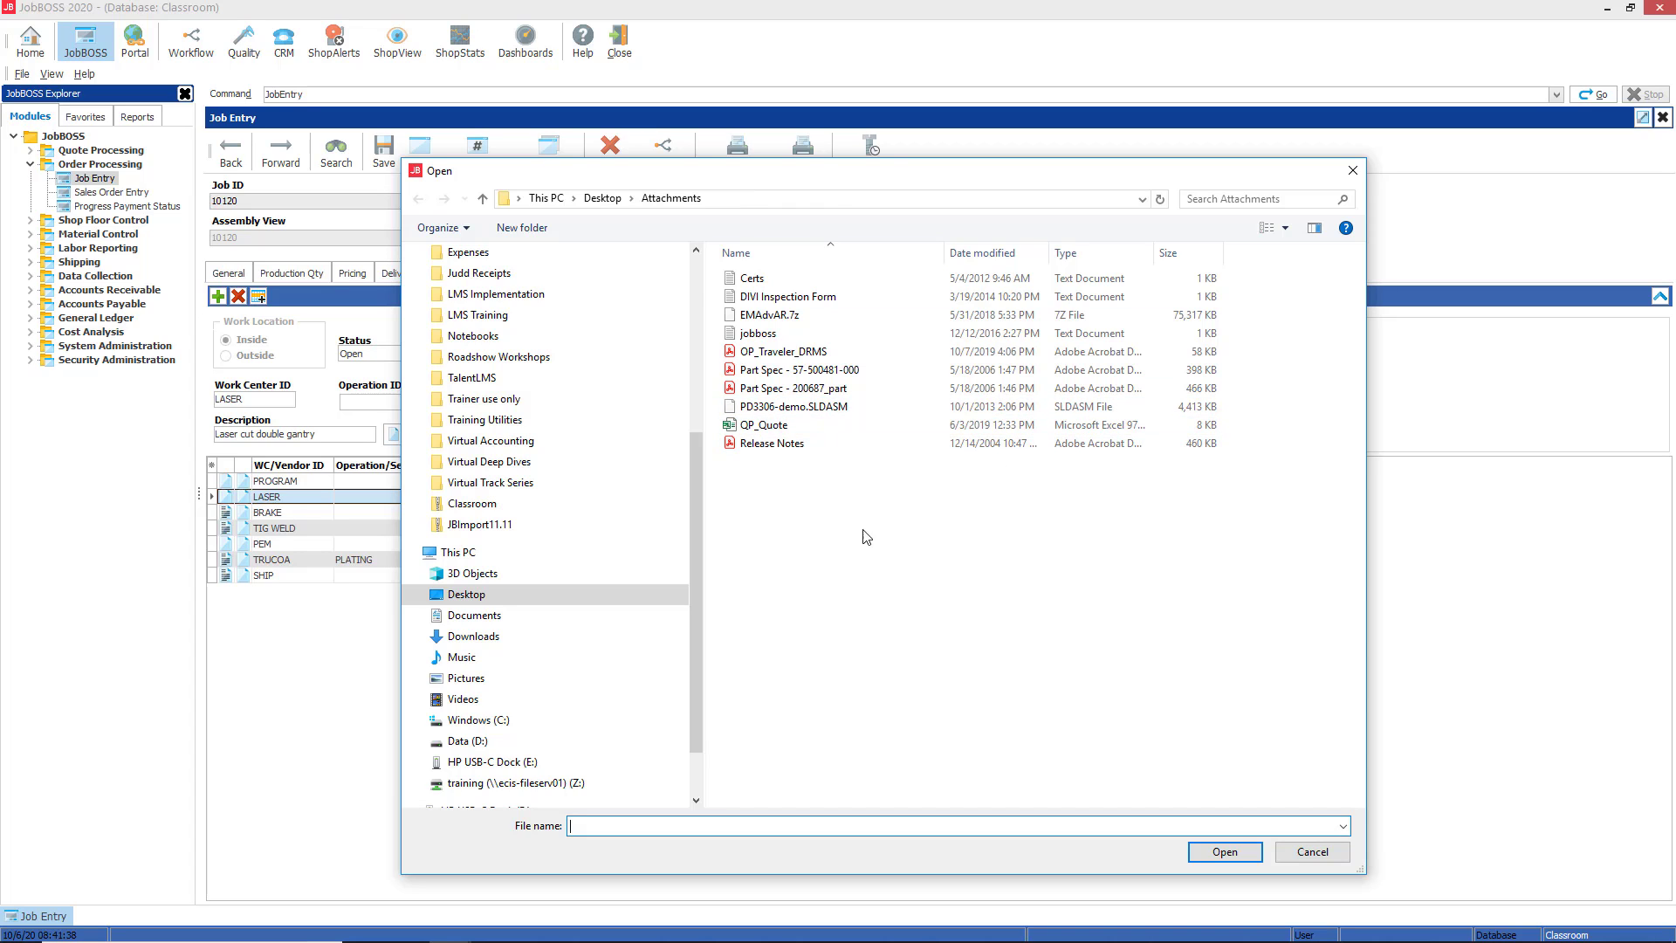
Attach 'Part Spec - 200687_part.pdf' from the Desktop Attachments folder to the LASER step.
drag(778, 182, 774, 179)
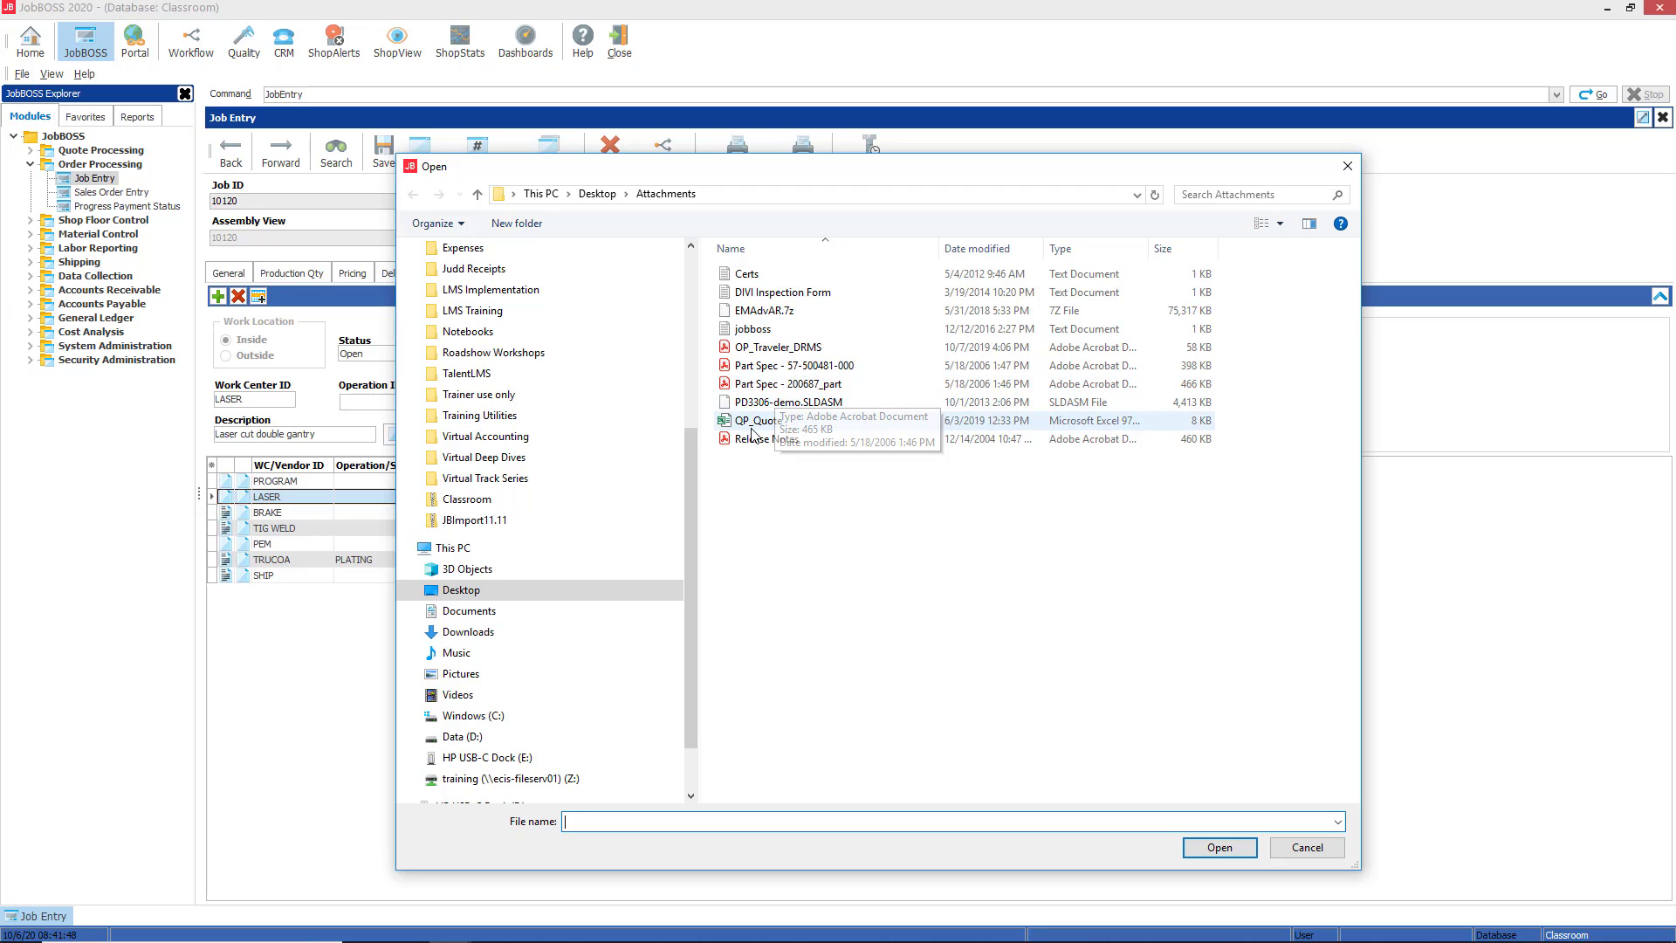
click(770, 389)
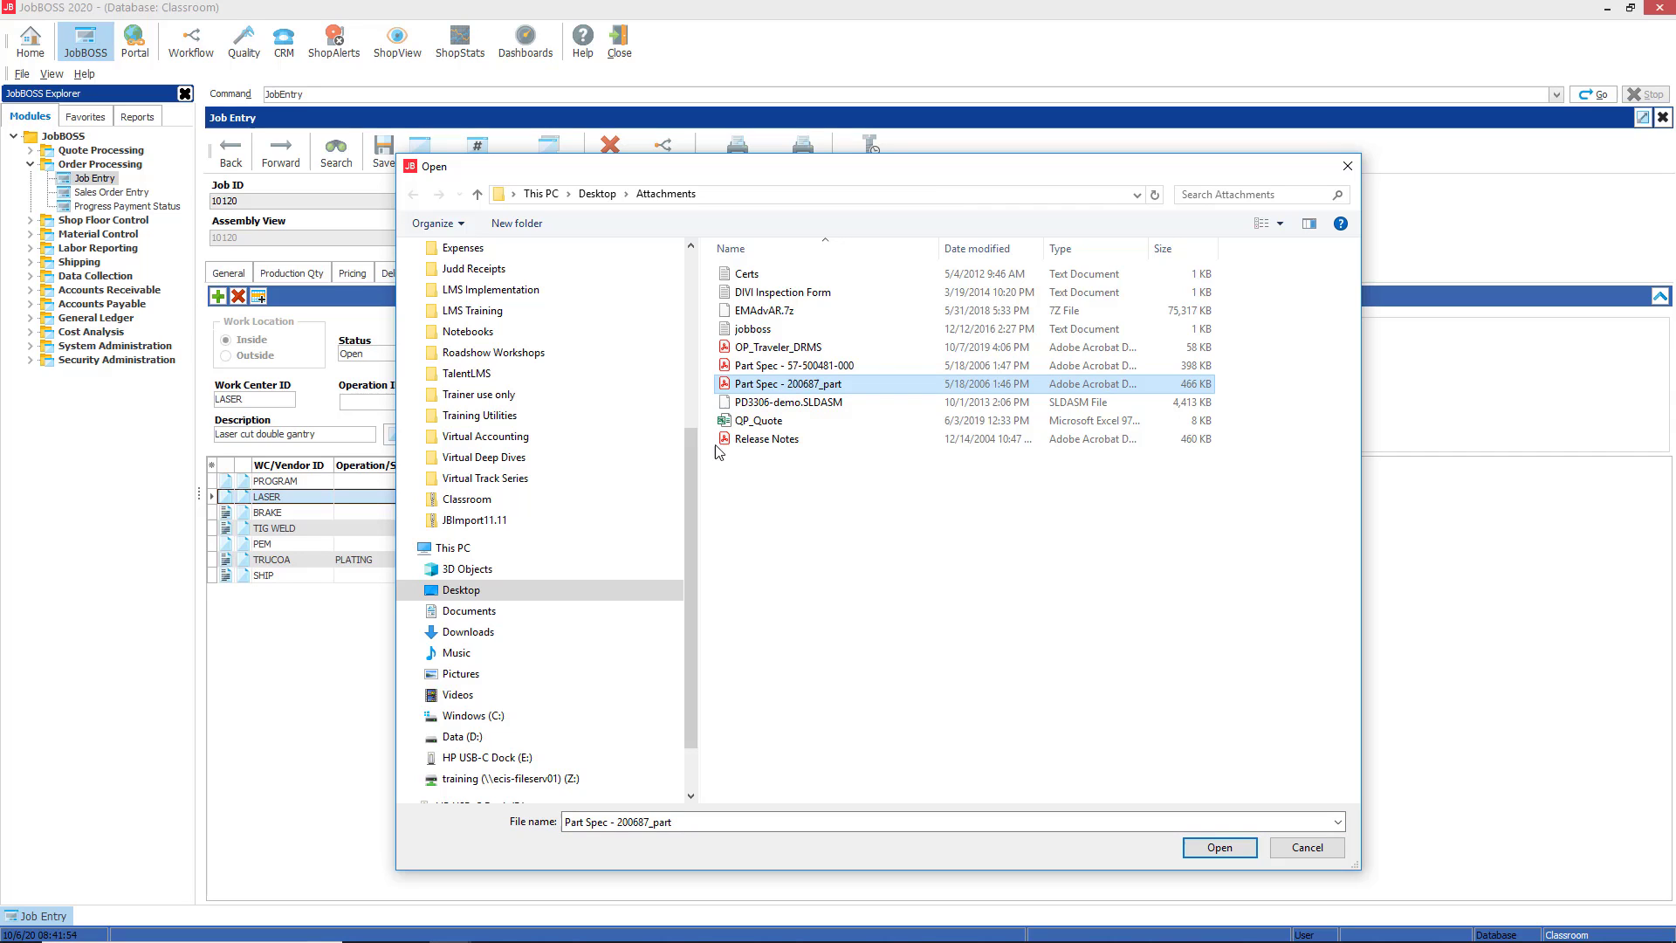
click(1219, 849)
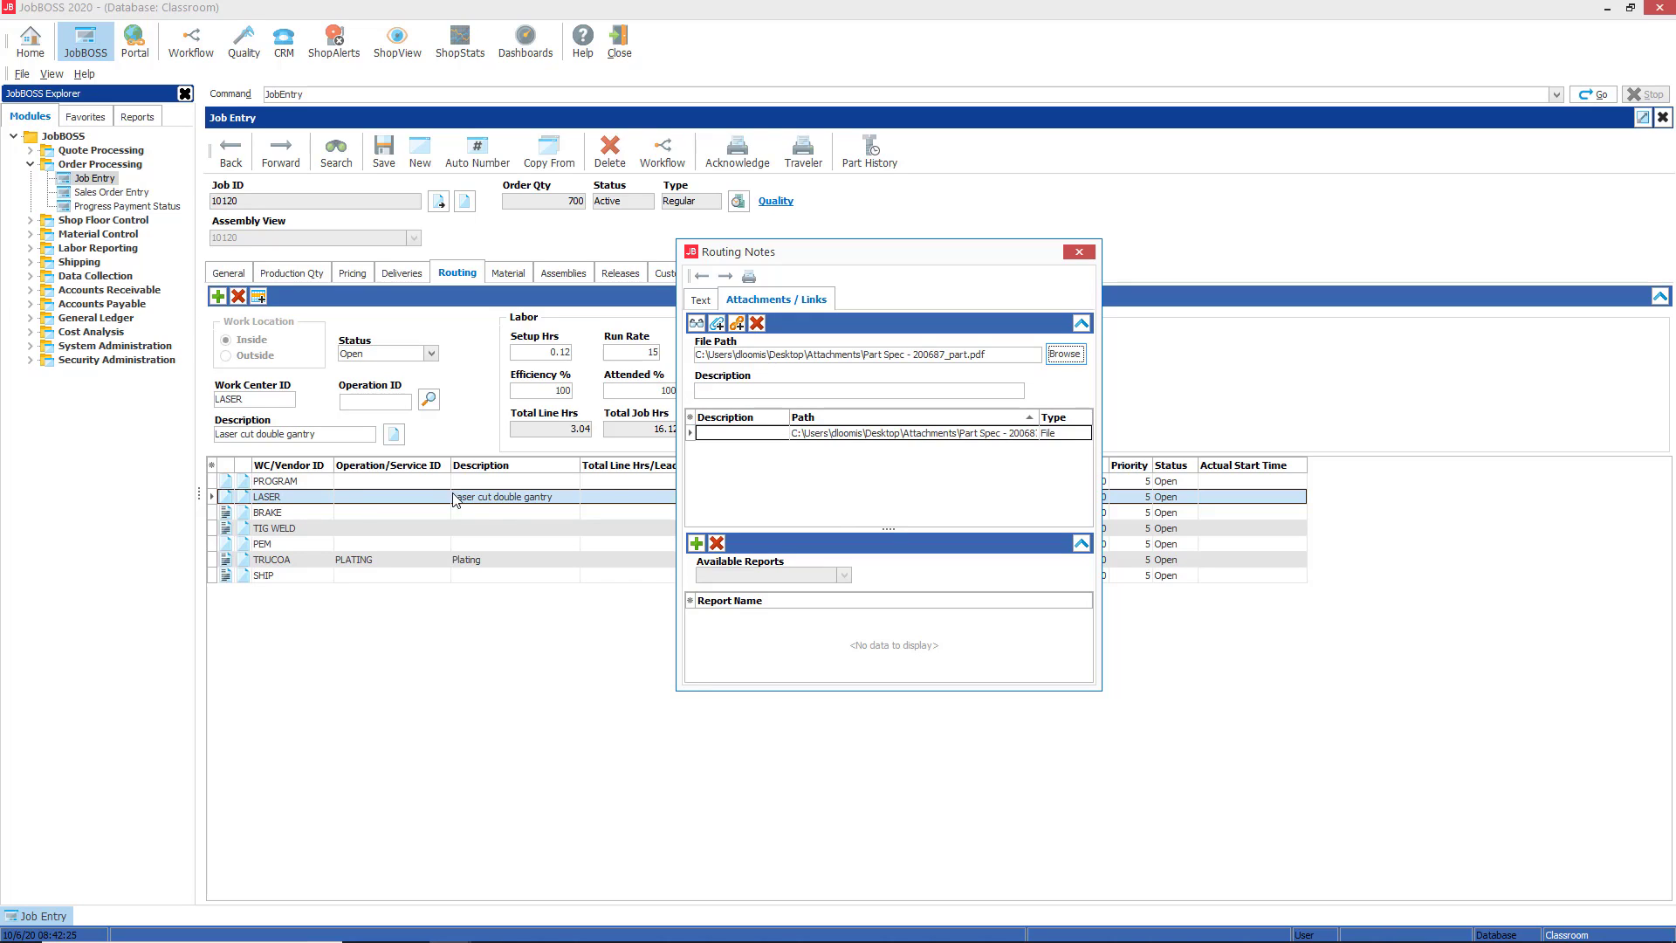
Check the Available Reports list for a new linked report, then close Routing Notes.
click(699, 545)
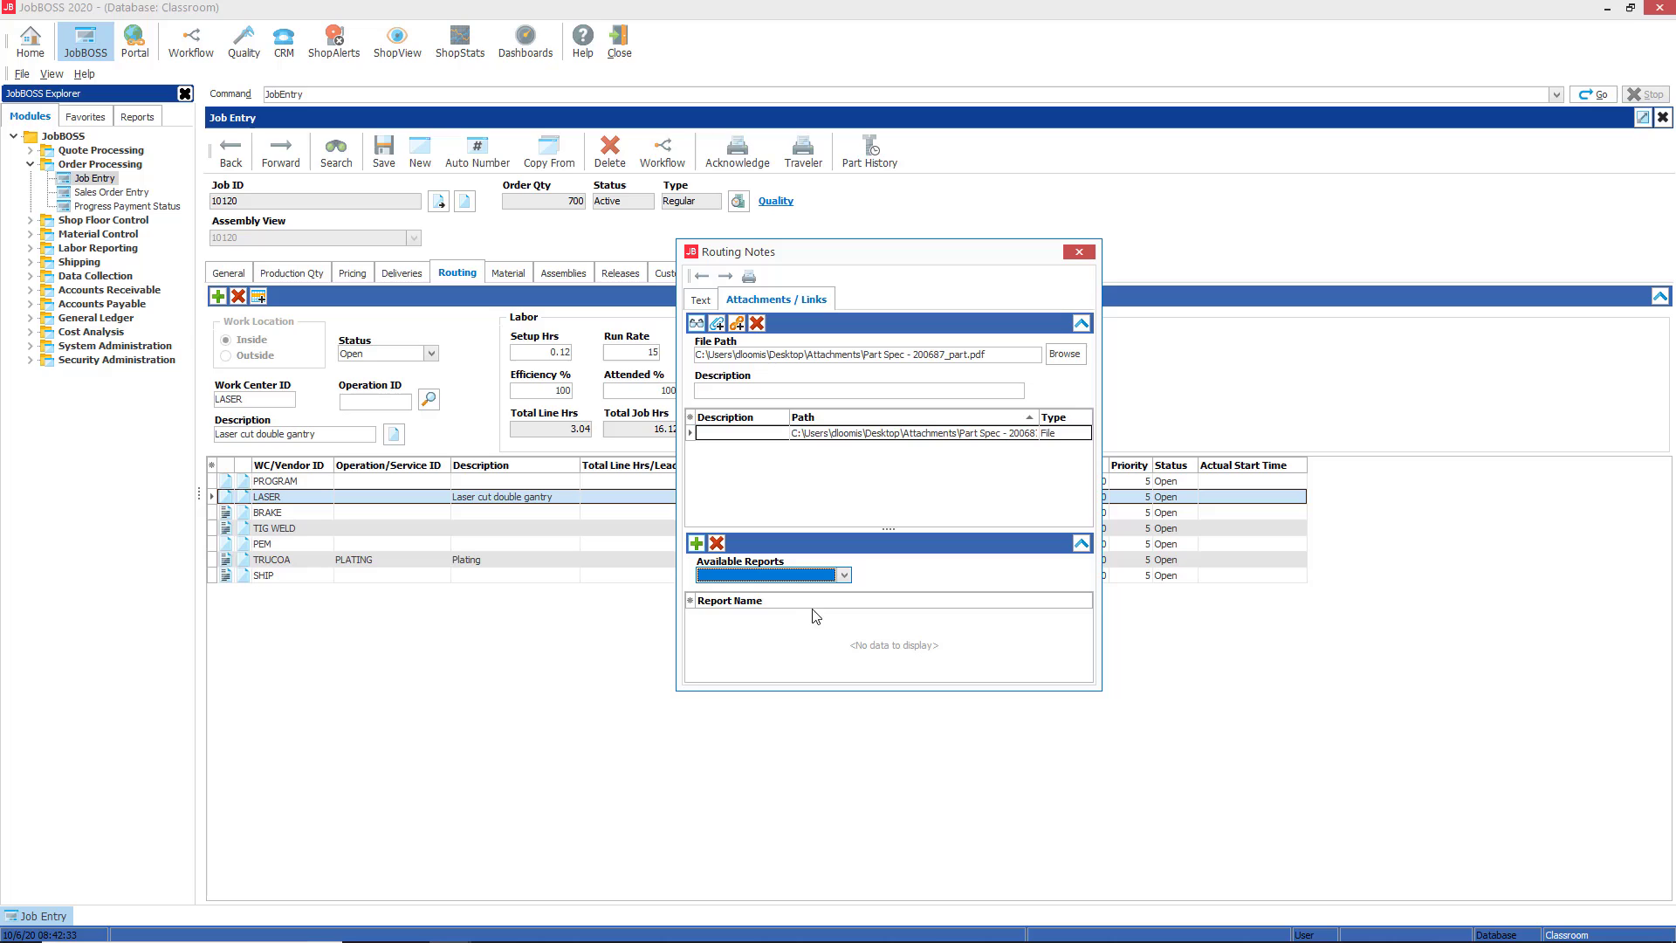
click(844, 577)
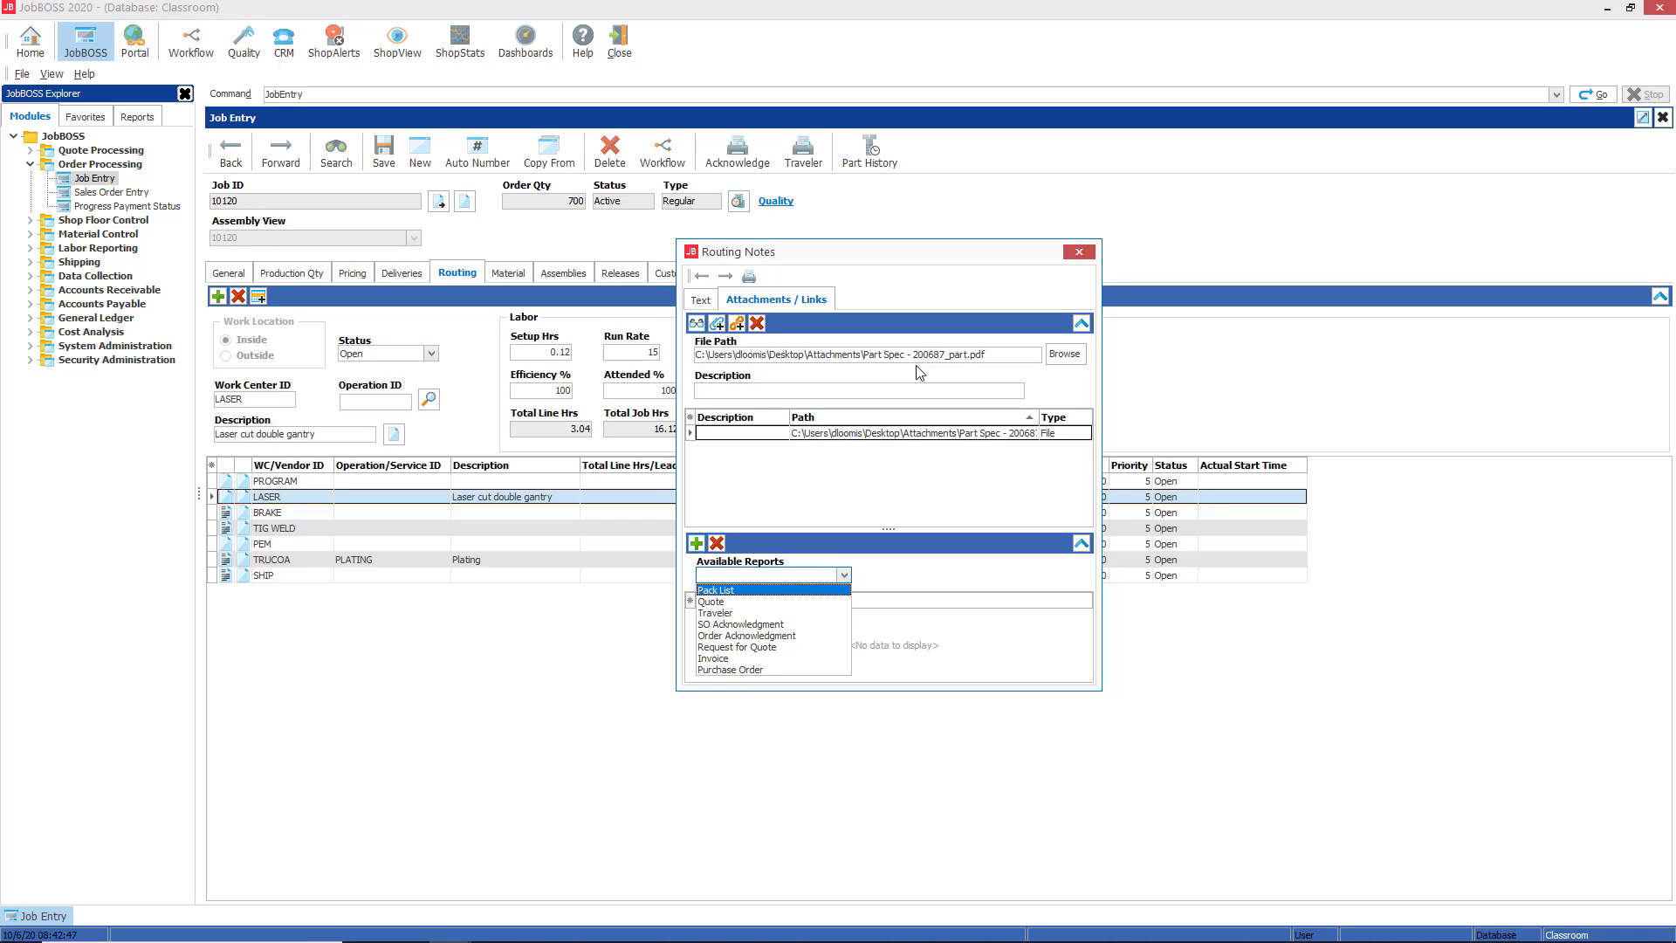
click(1081, 253)
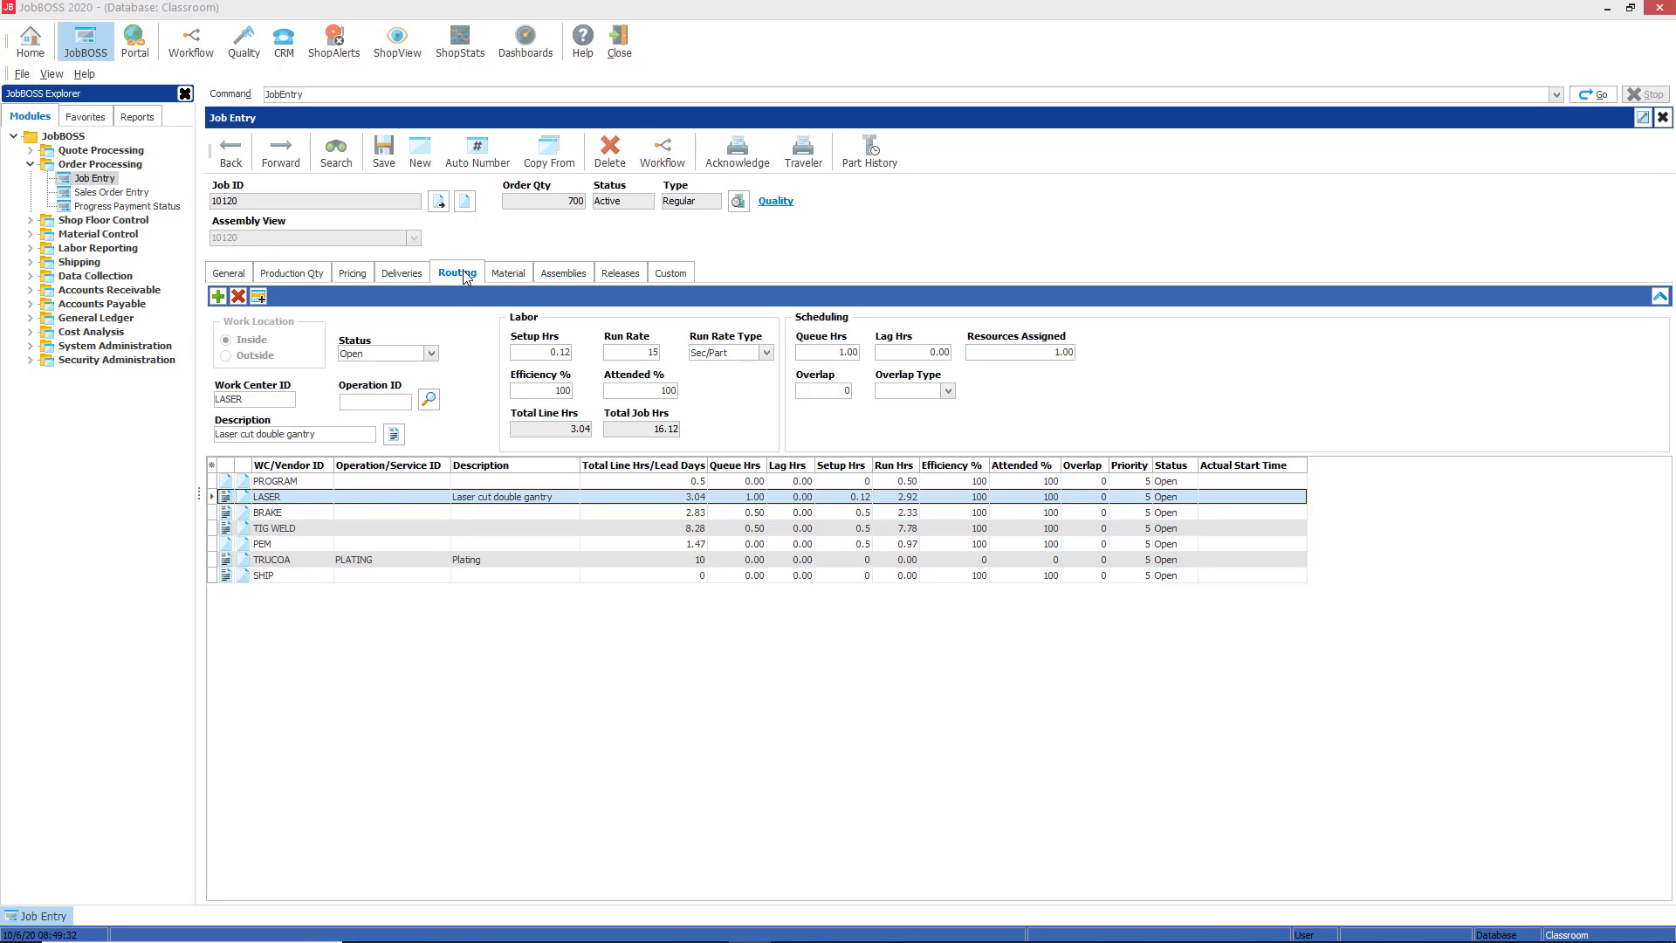
Save the changes to job 10120 in Job Entry.
click(391, 161)
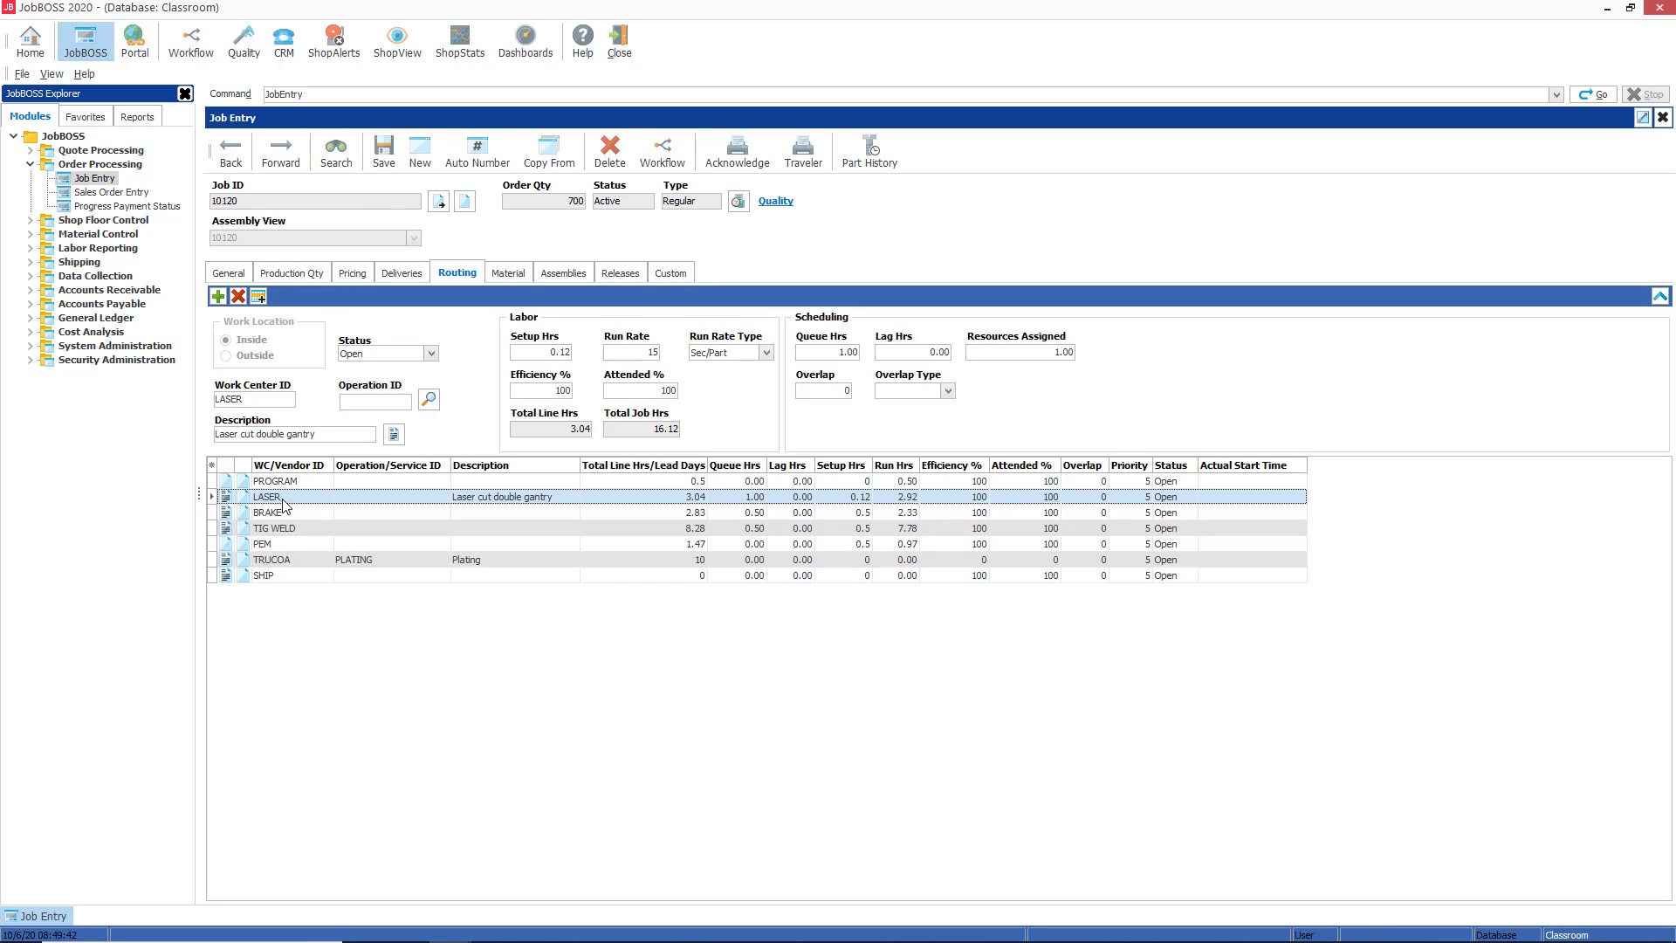
mouse_move(681, 933)
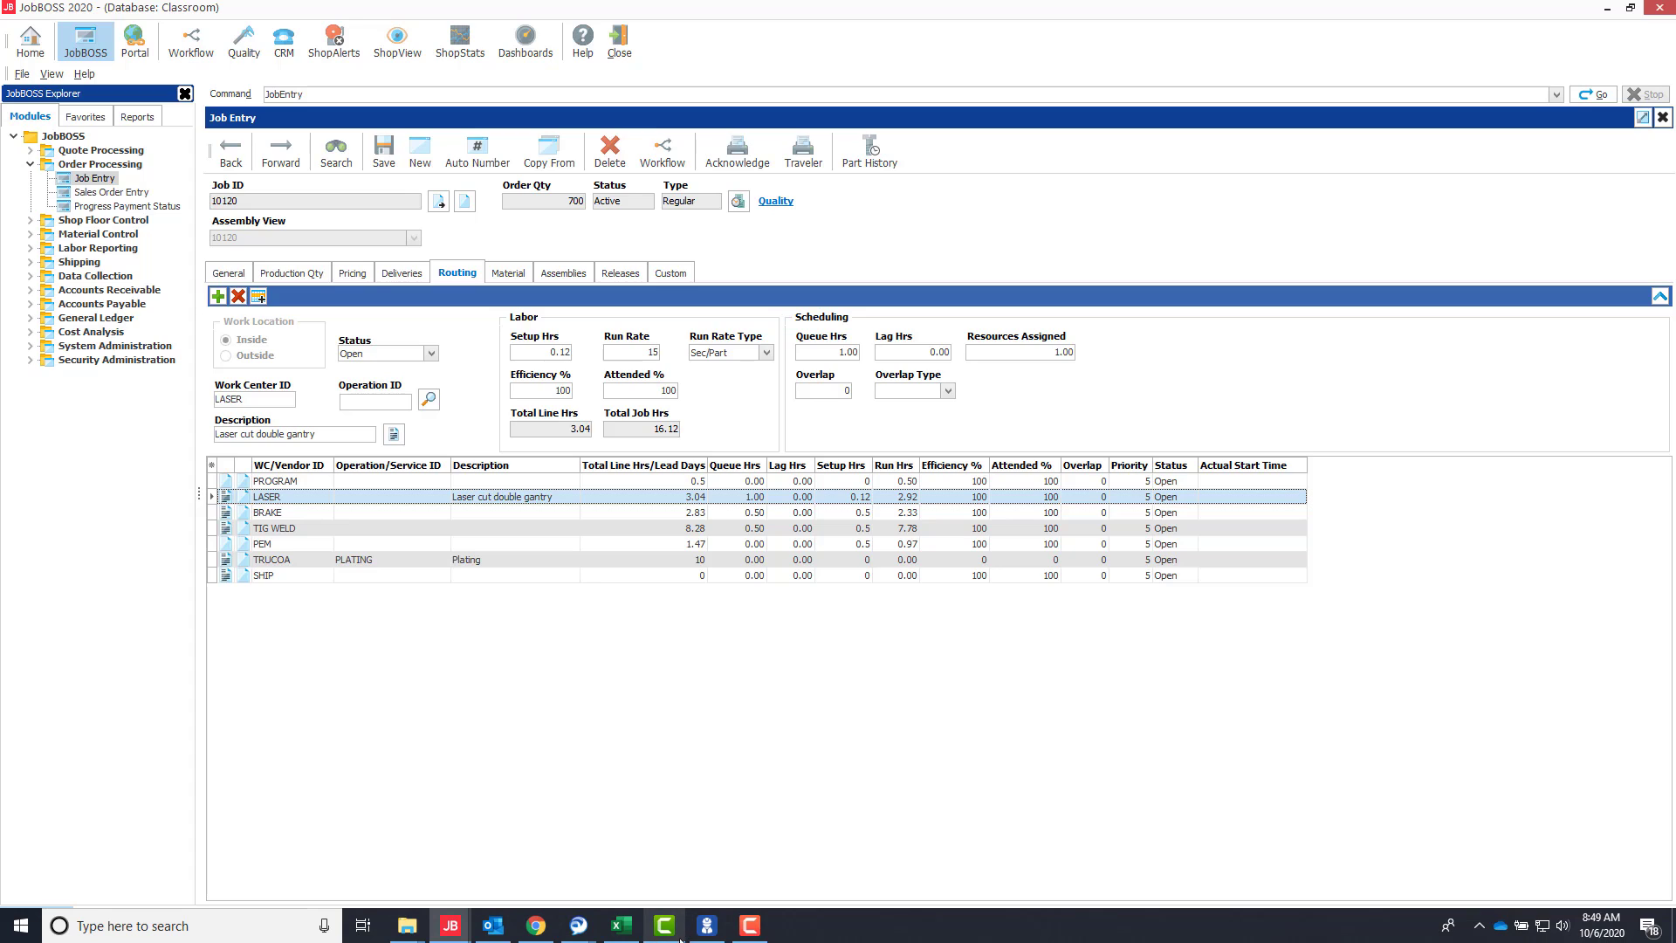
Sign in at the Data Collection work station and enter job 10120 for job time.
click(707, 927)
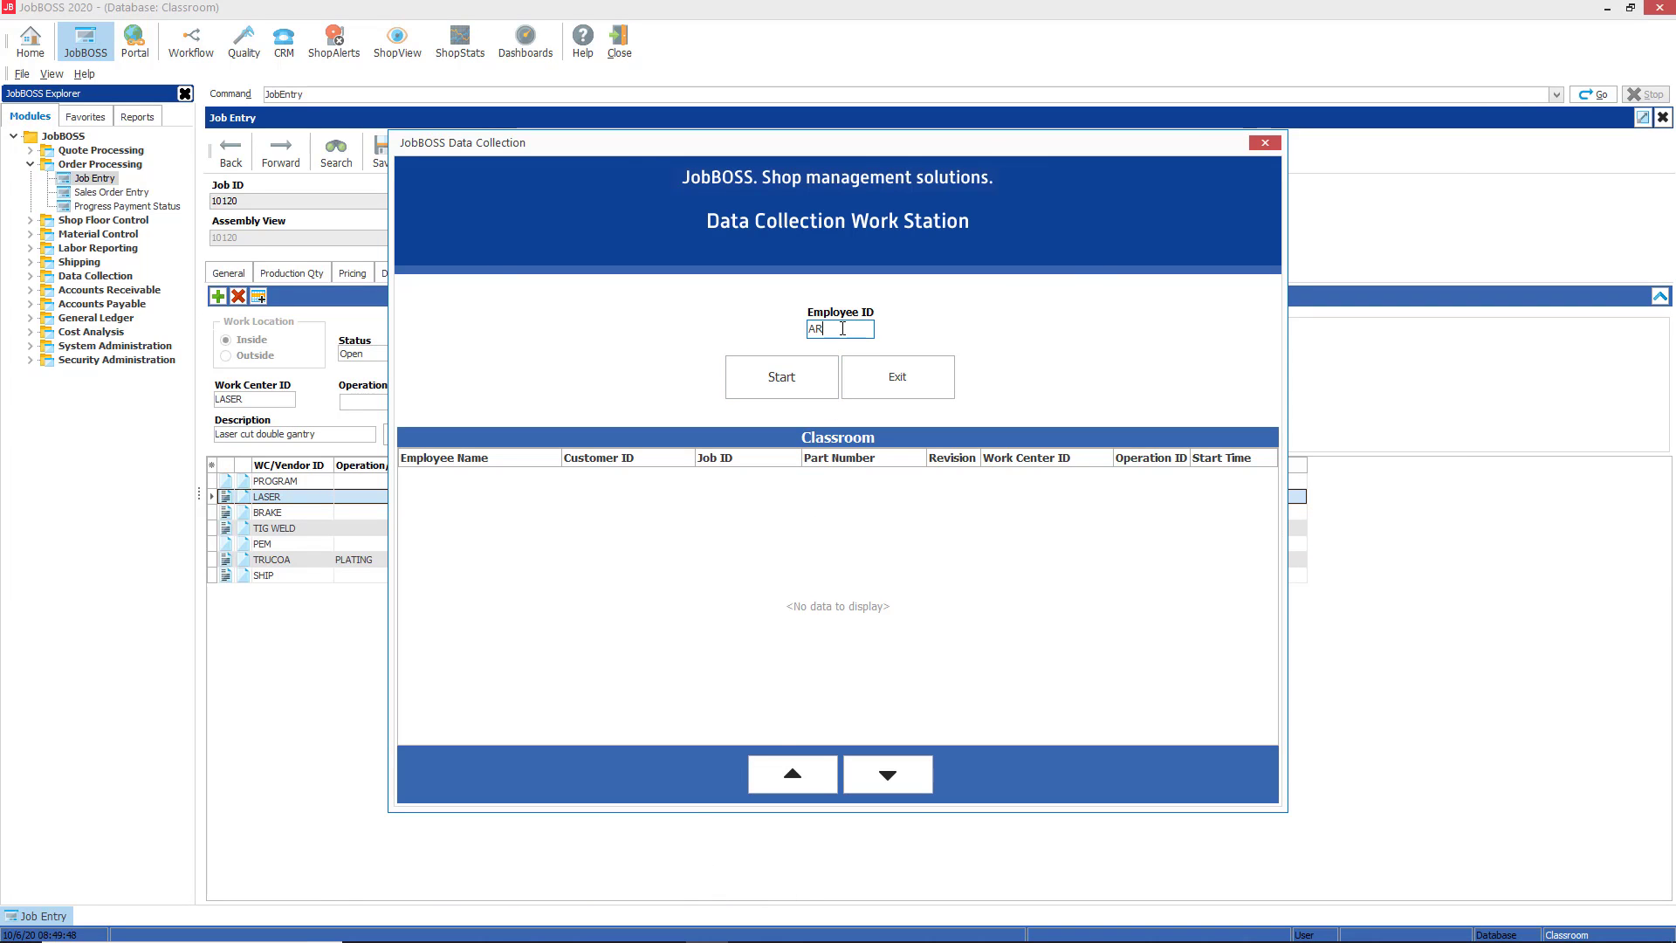
click(787, 375)
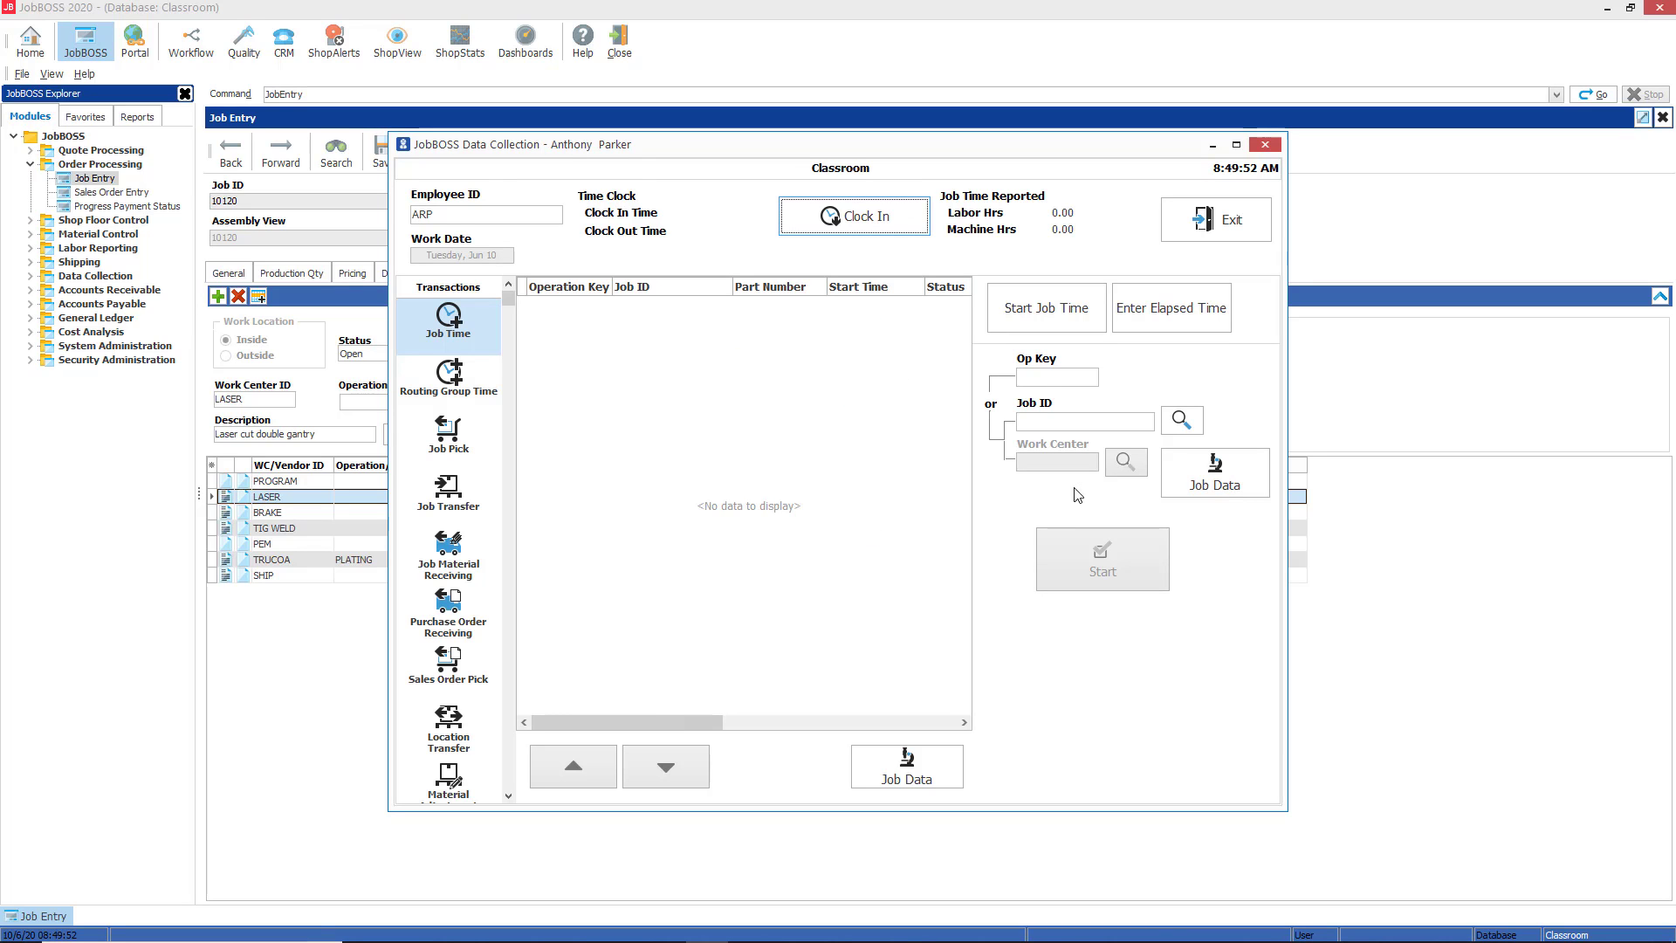
click(1061, 424)
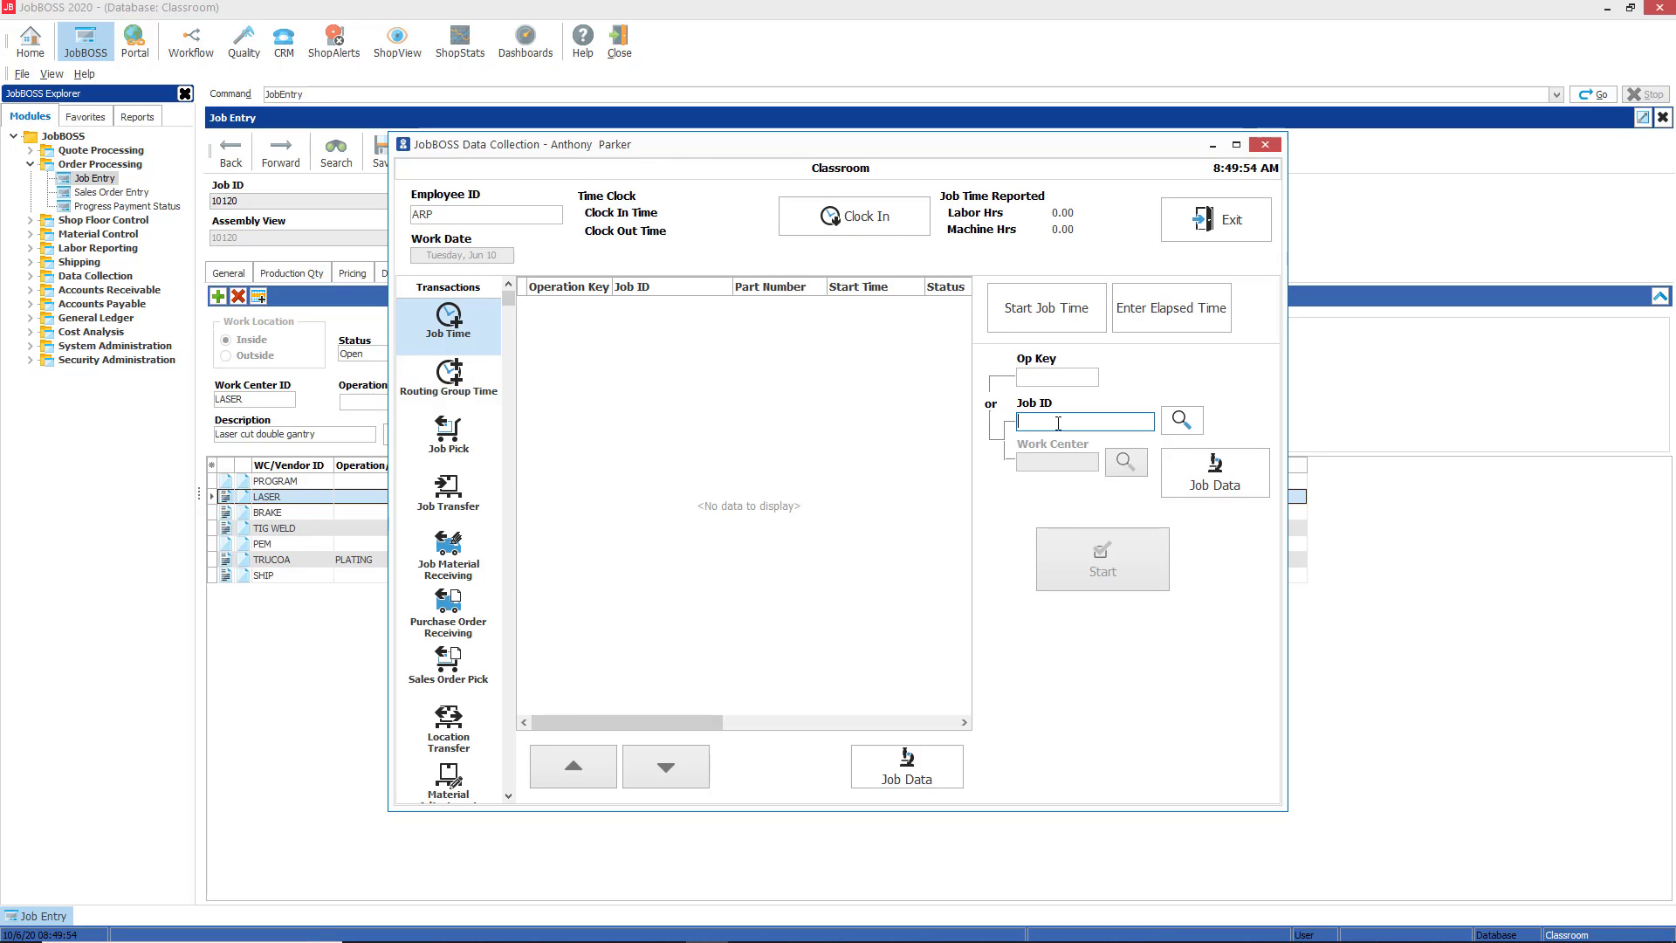
text(10120)
key(Tab)
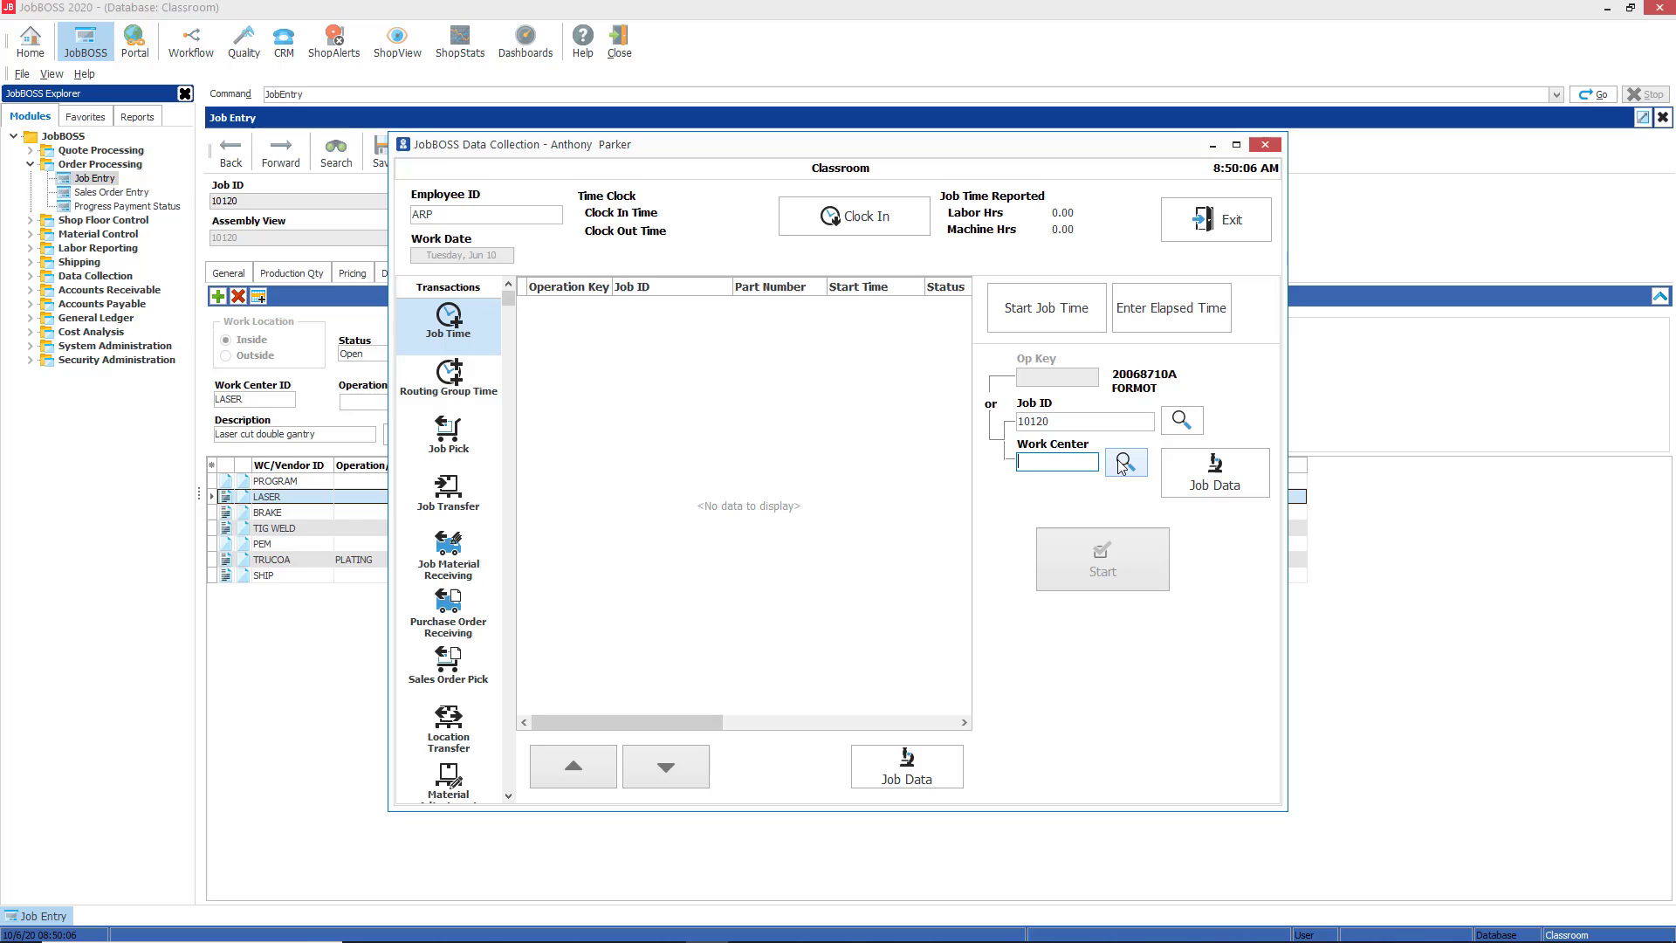
Choose work center 805 LASER for job 10120 from the Work Center Lookup.
click(1123, 466)
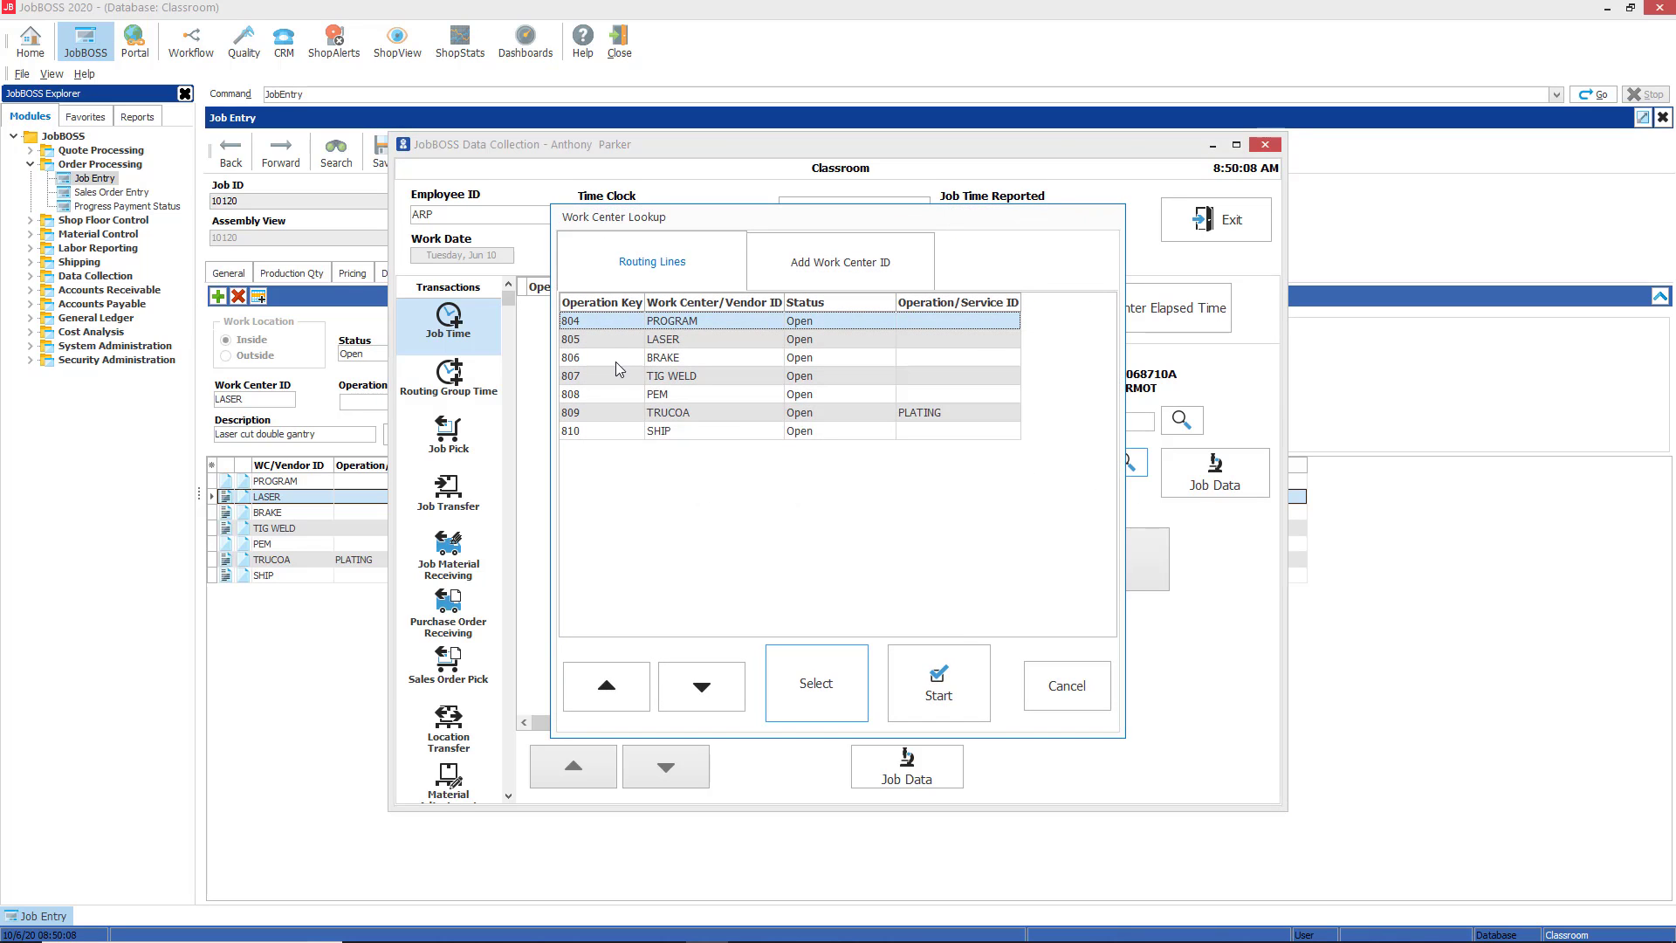
click(603, 343)
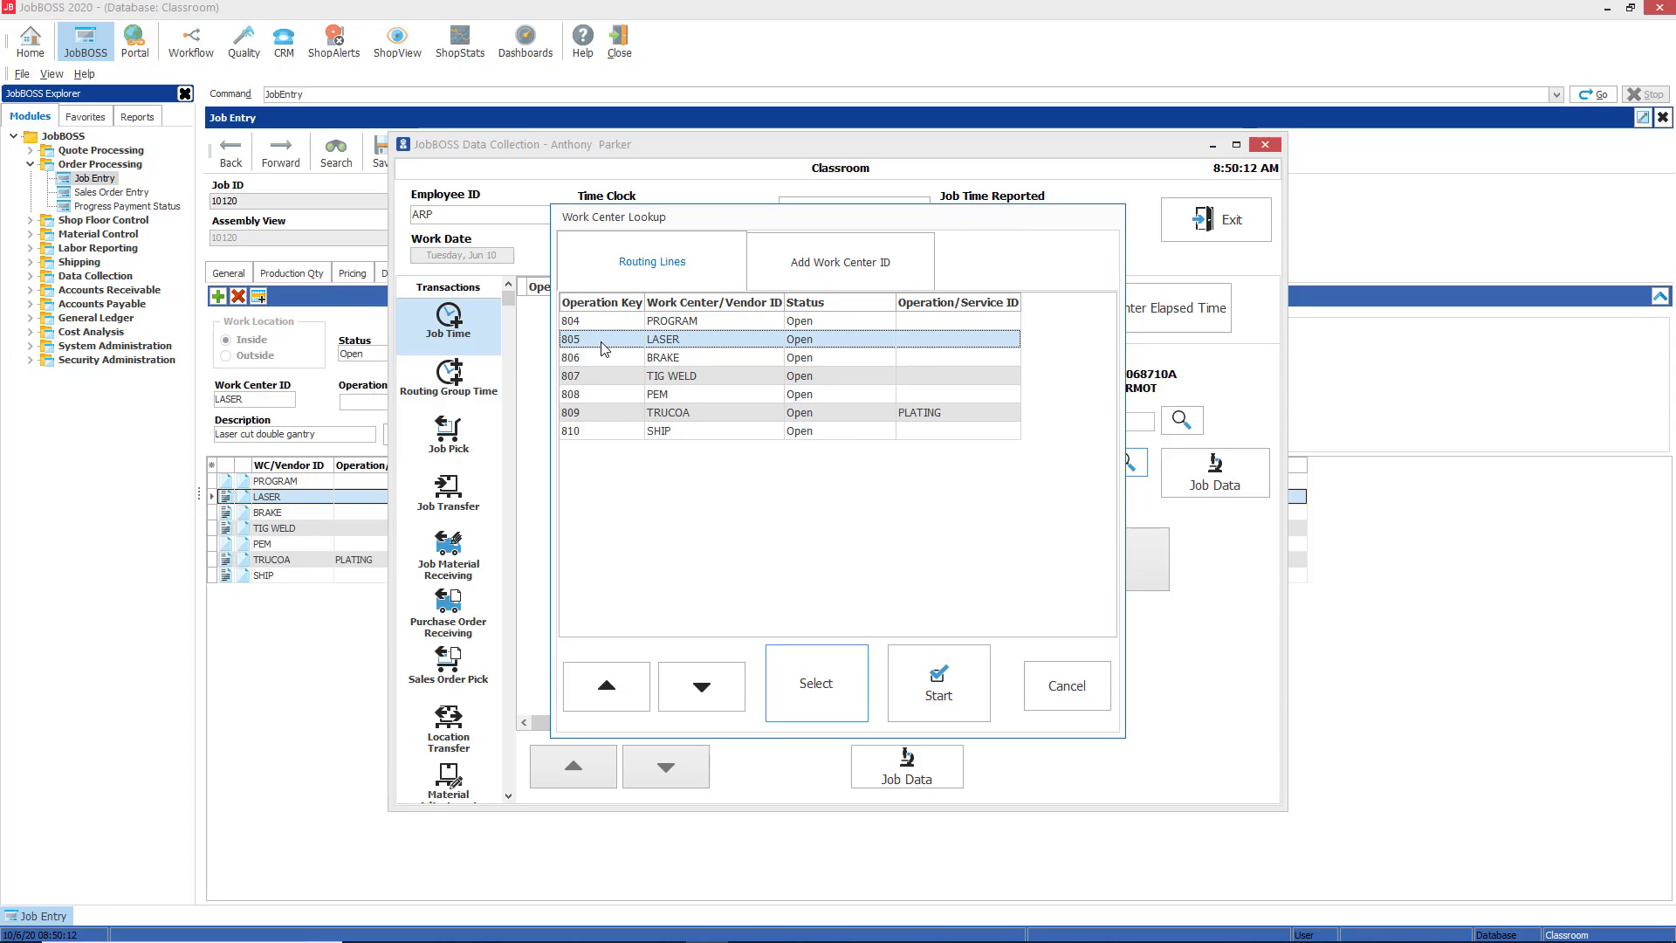
click(839, 683)
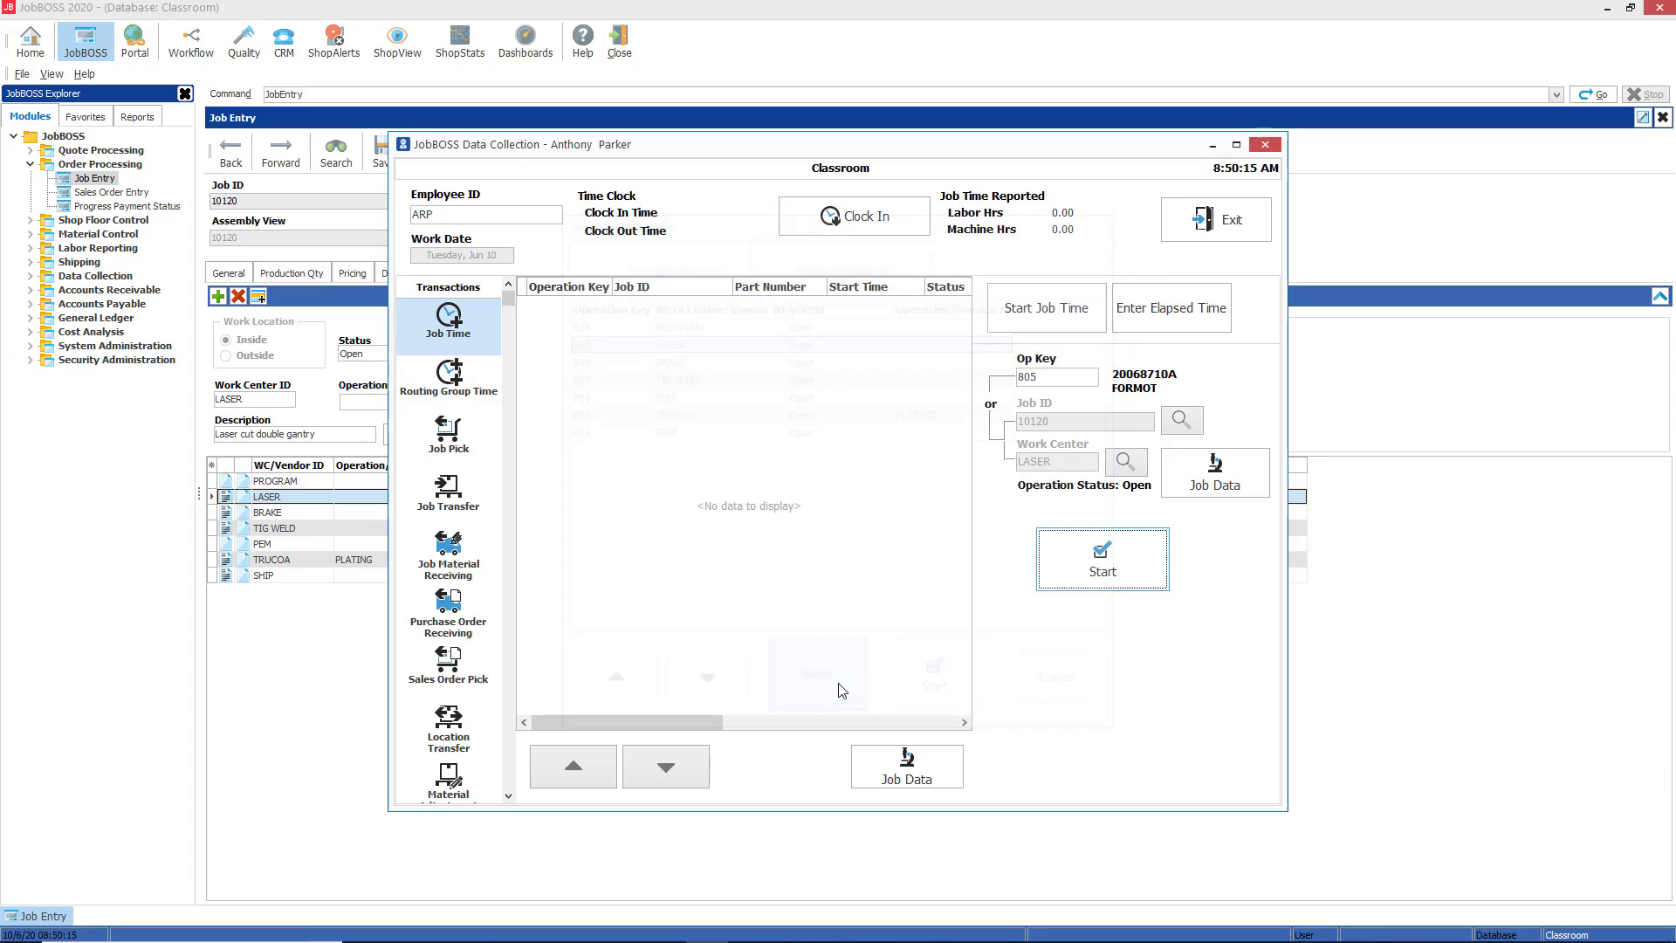
In job 10120's Job Data, open the drawing attached to the 805 LASER routing row.
click(1223, 492)
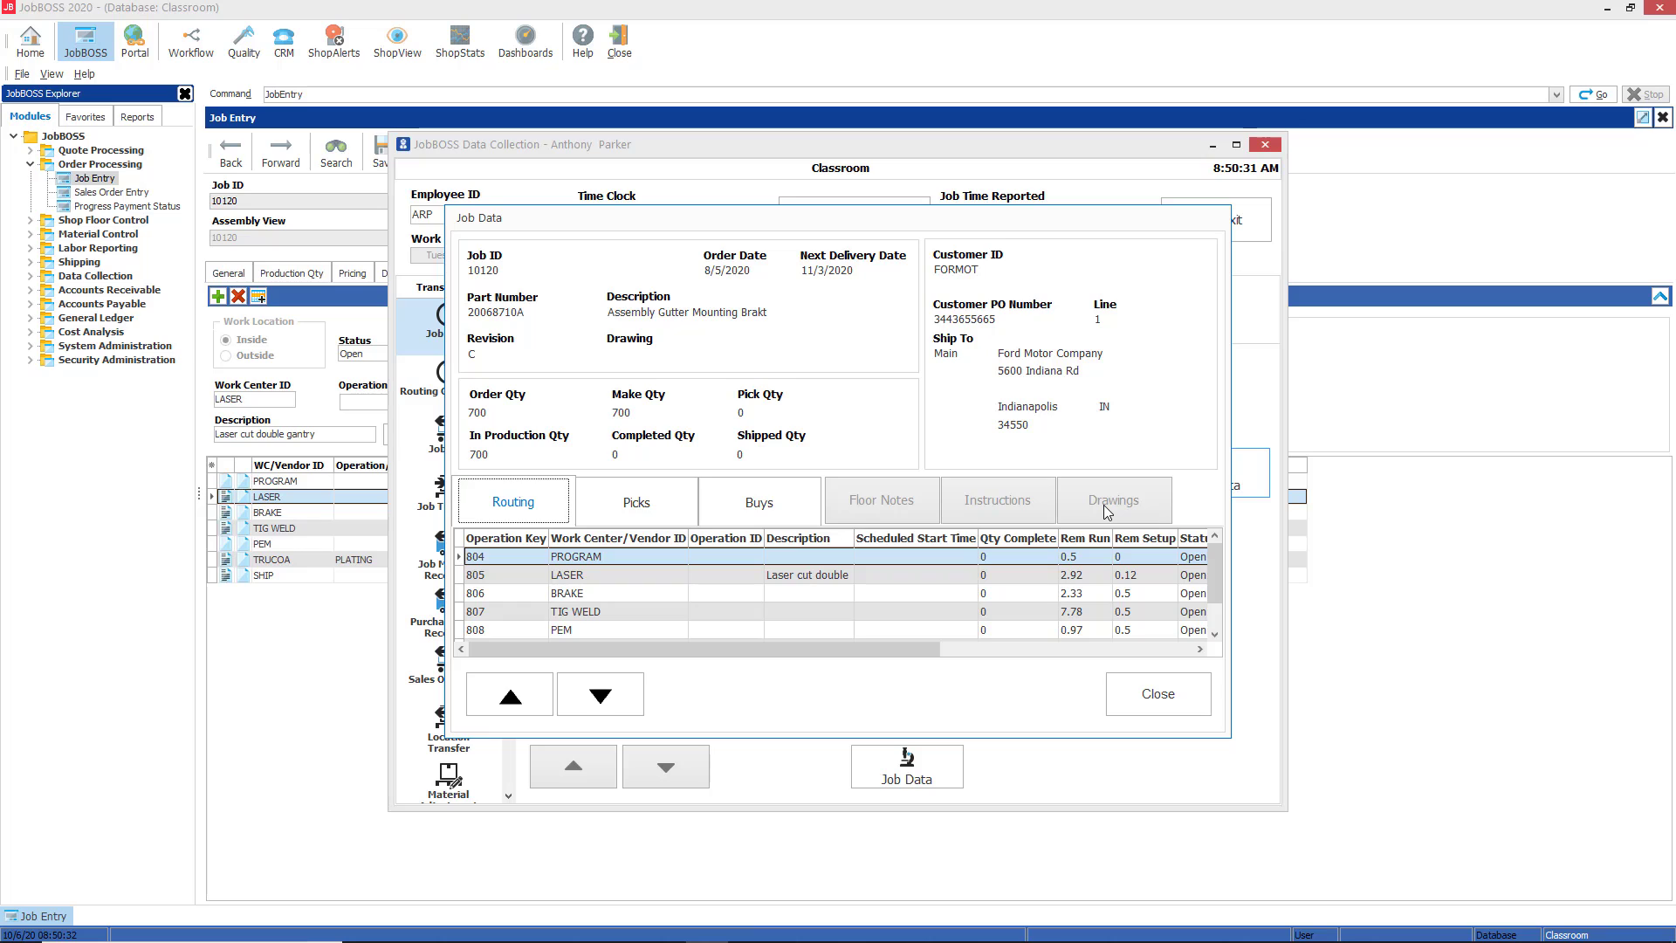
click(497, 582)
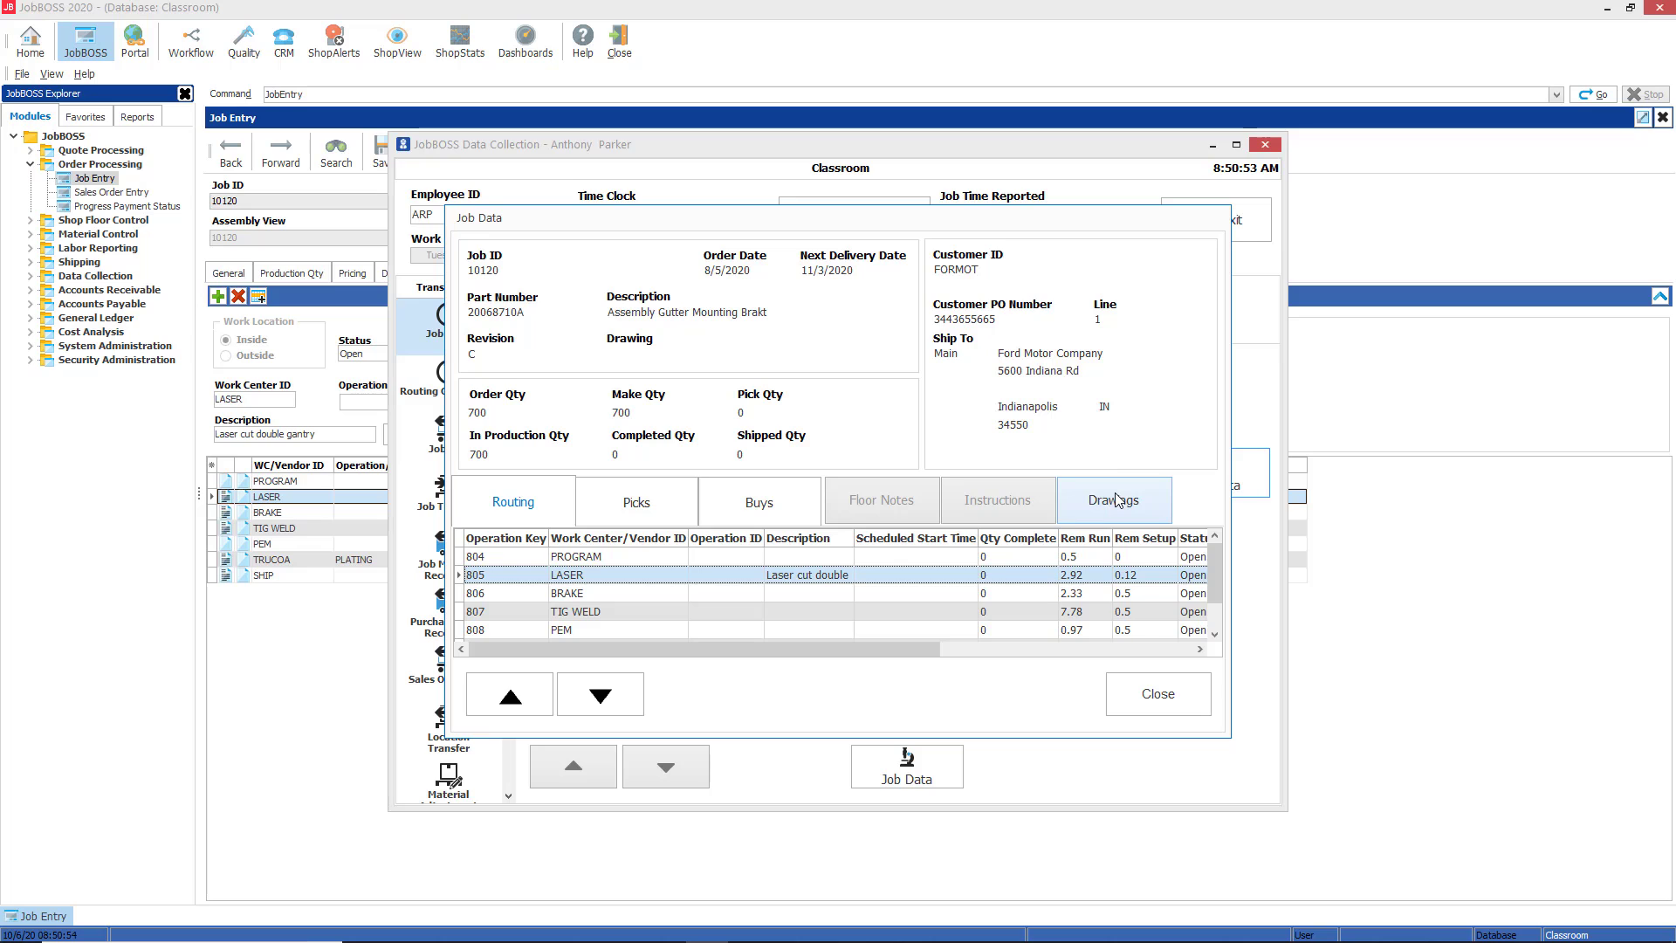
click(1116, 501)
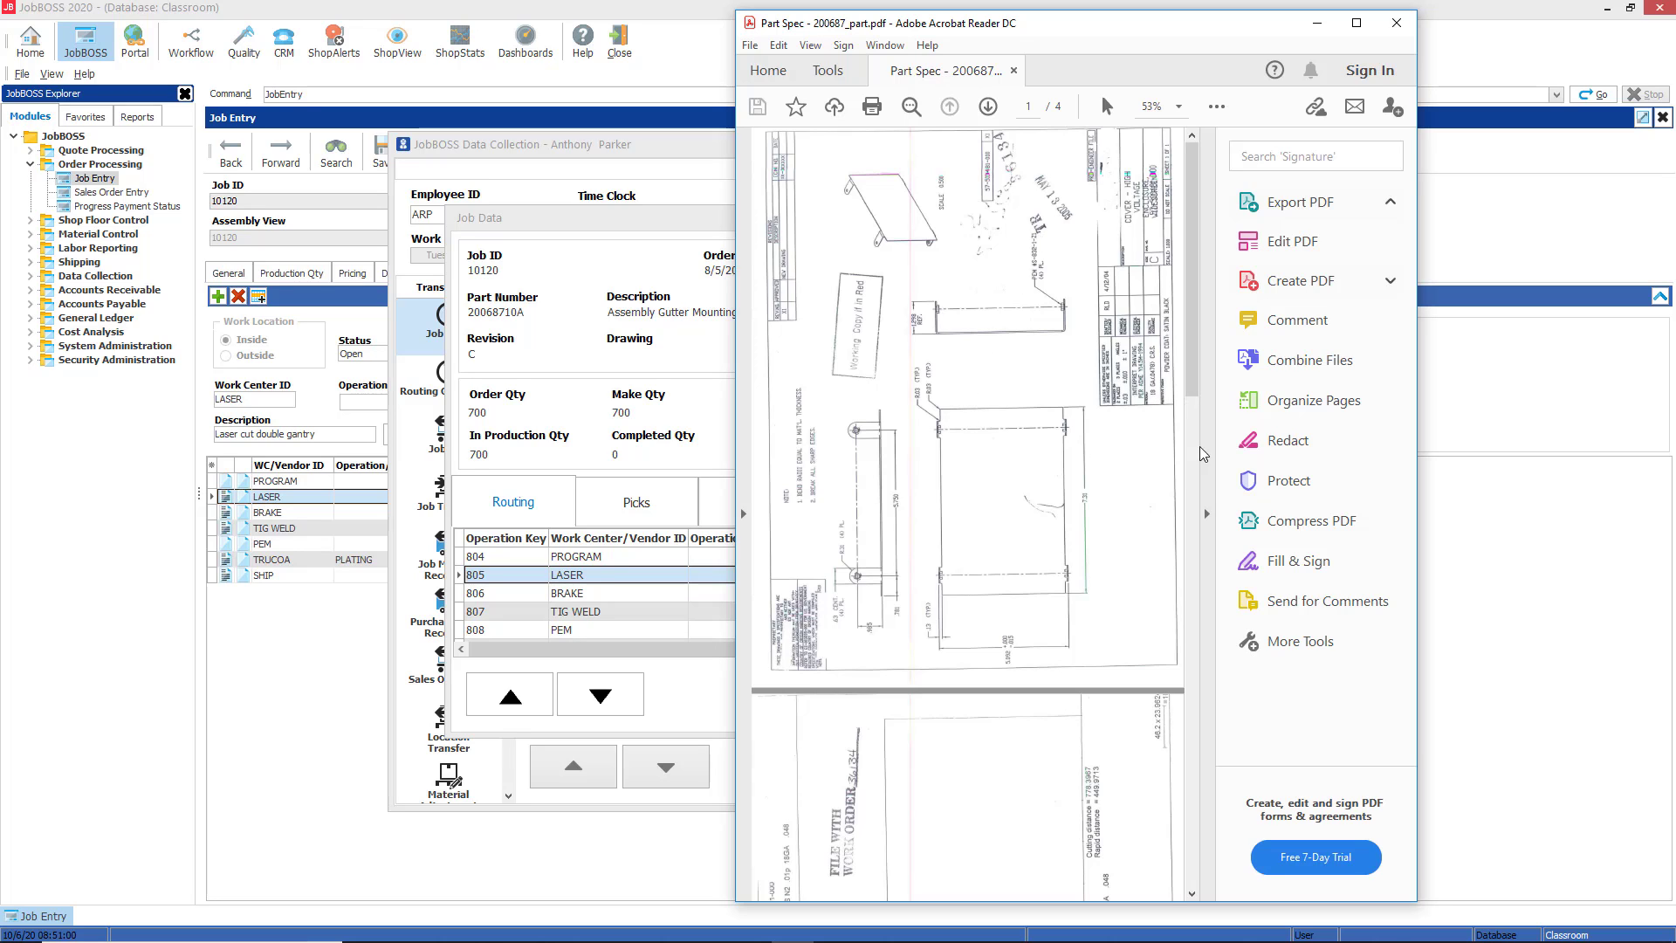
Hide Acrobat Reader's right tools pane to enlarge the Part Spec drawing.
click(1213, 514)
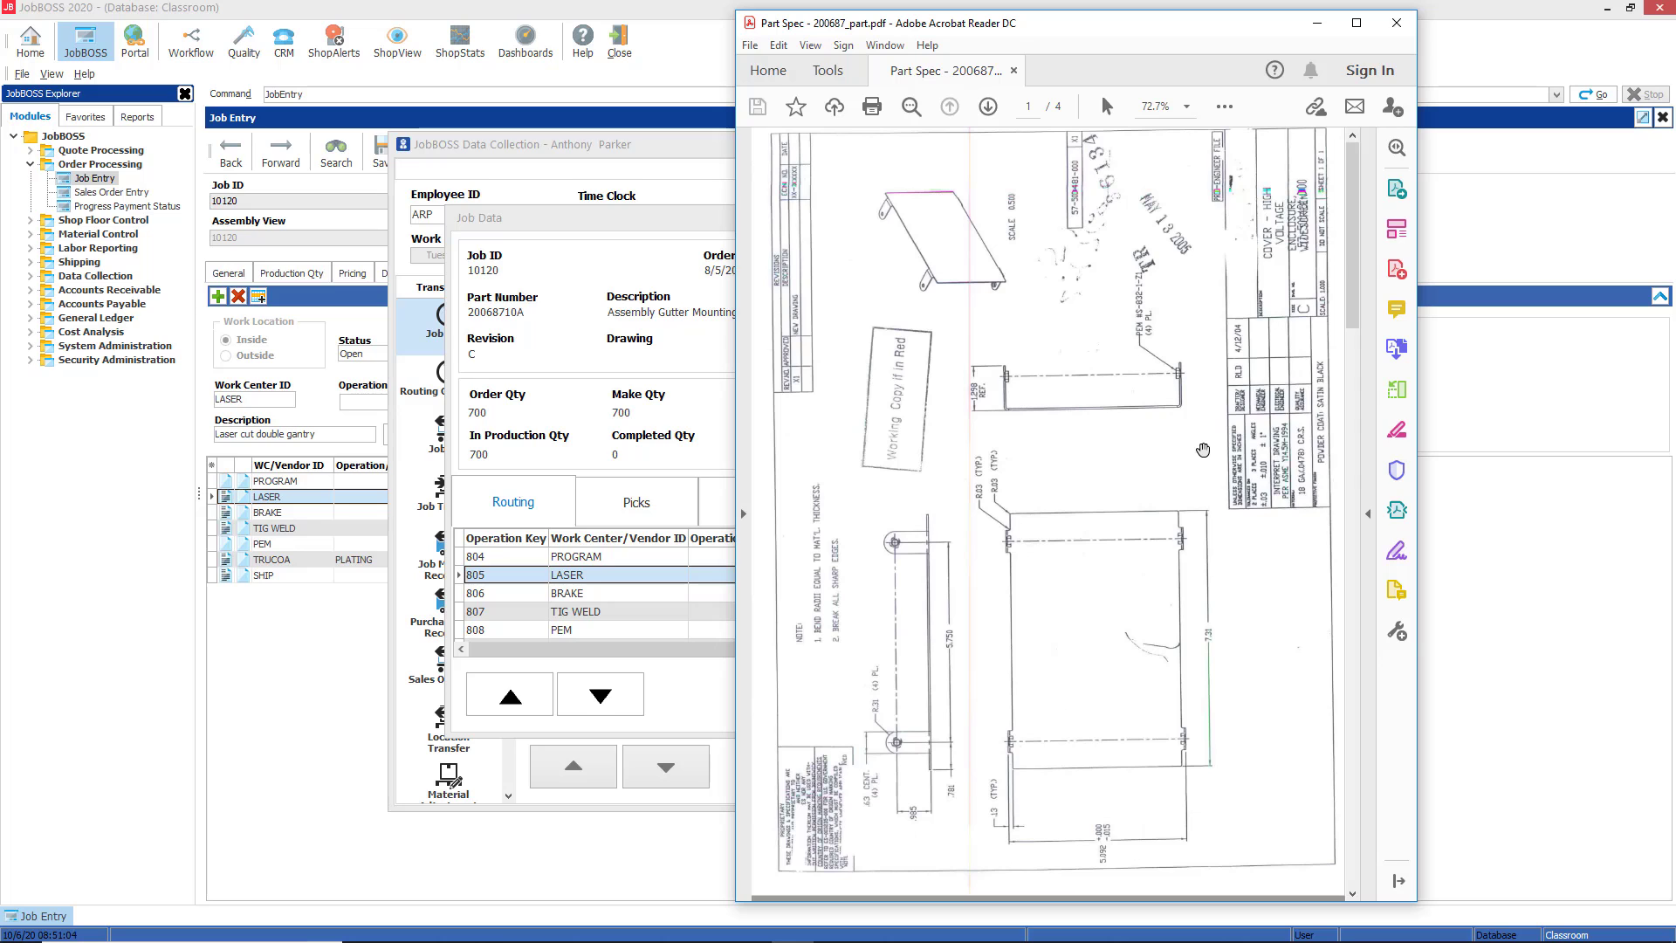
drag(1352, 274, 1358, 596)
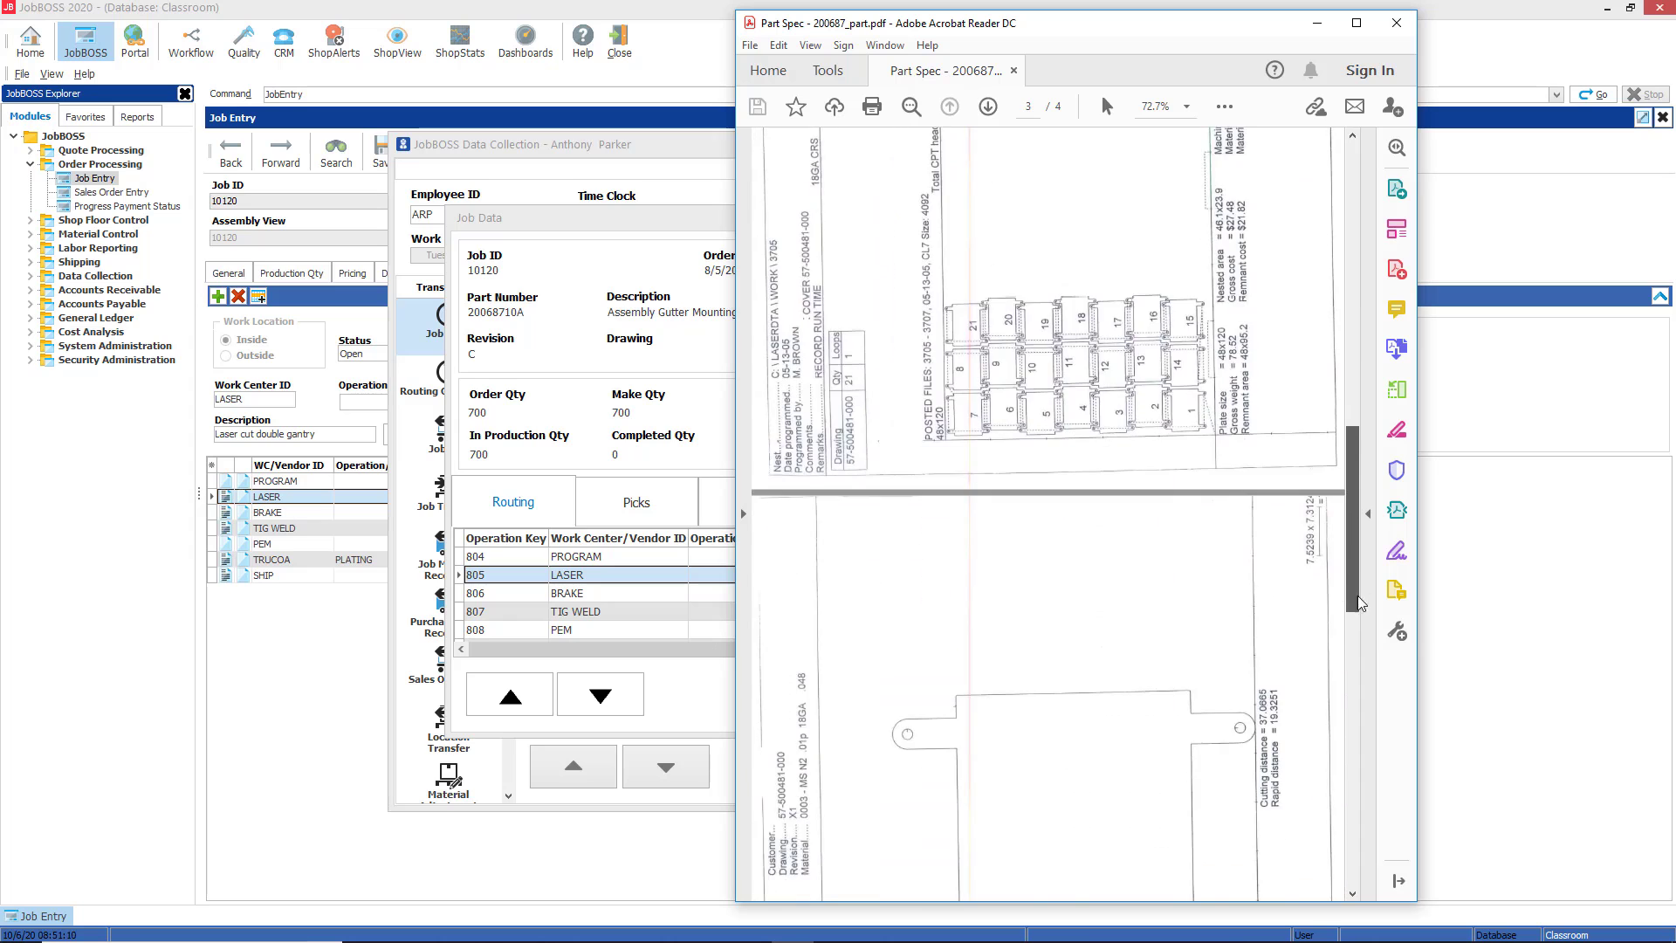
mouse_move(1358, 596)
mouse_down()
mouse_move(1358, 832)
mouse_move(1365, 265)
mouse_up()
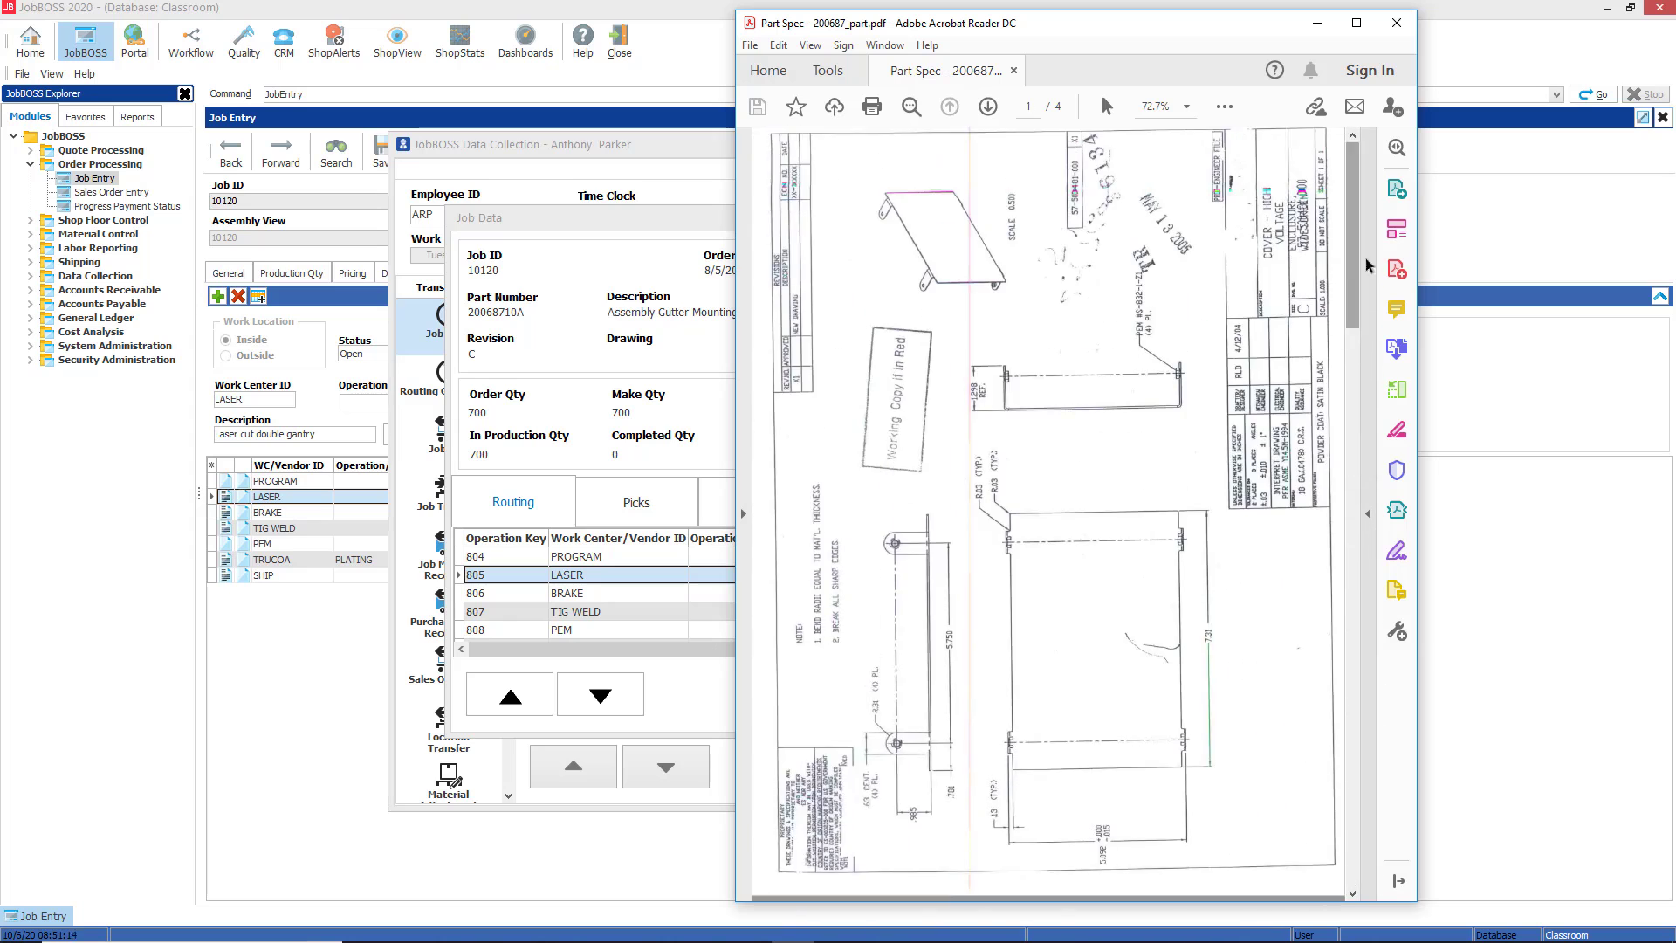